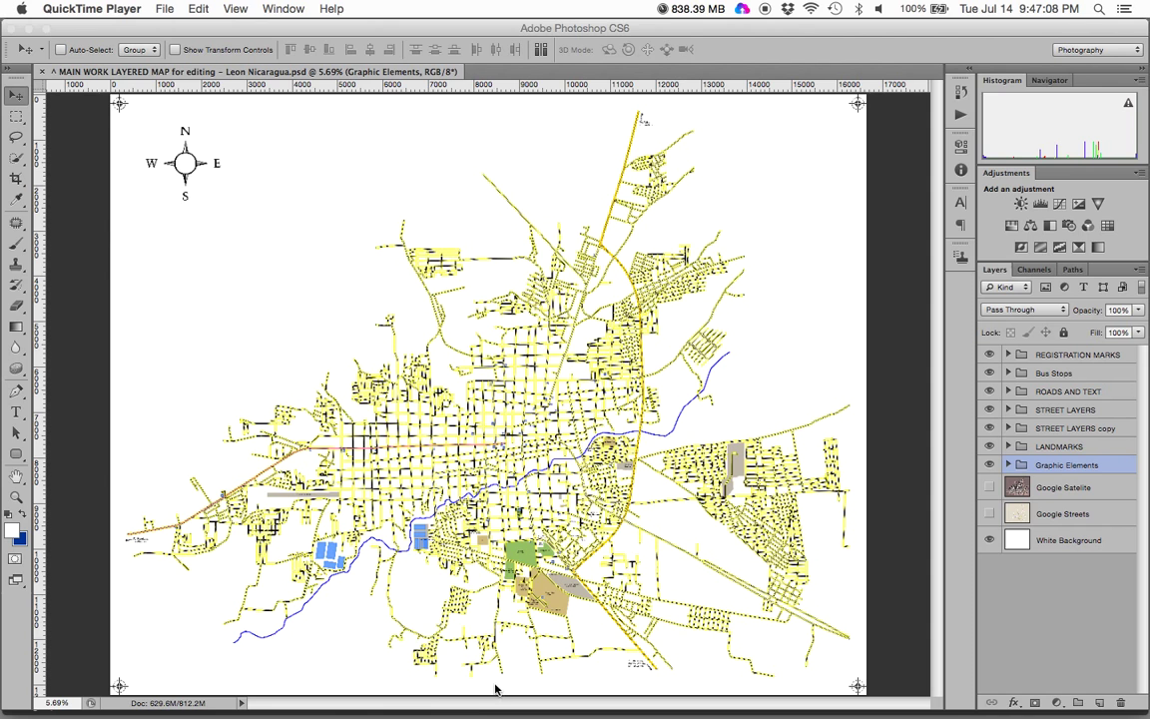
Step: Display the layered León map in Photoshop CS6 with its street, landmark and graphic groups listed
{"action": "mouse_move", "coordinate": [423, 711]}
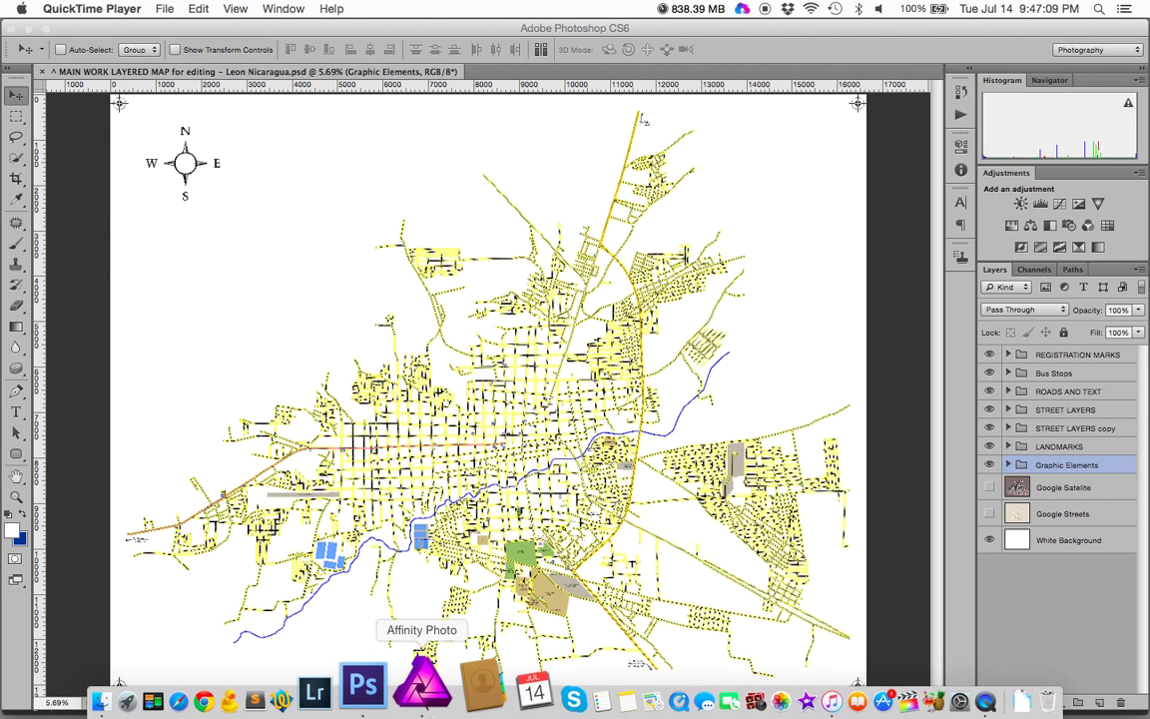
{"action": "left_click", "coordinate": [427, 702]}
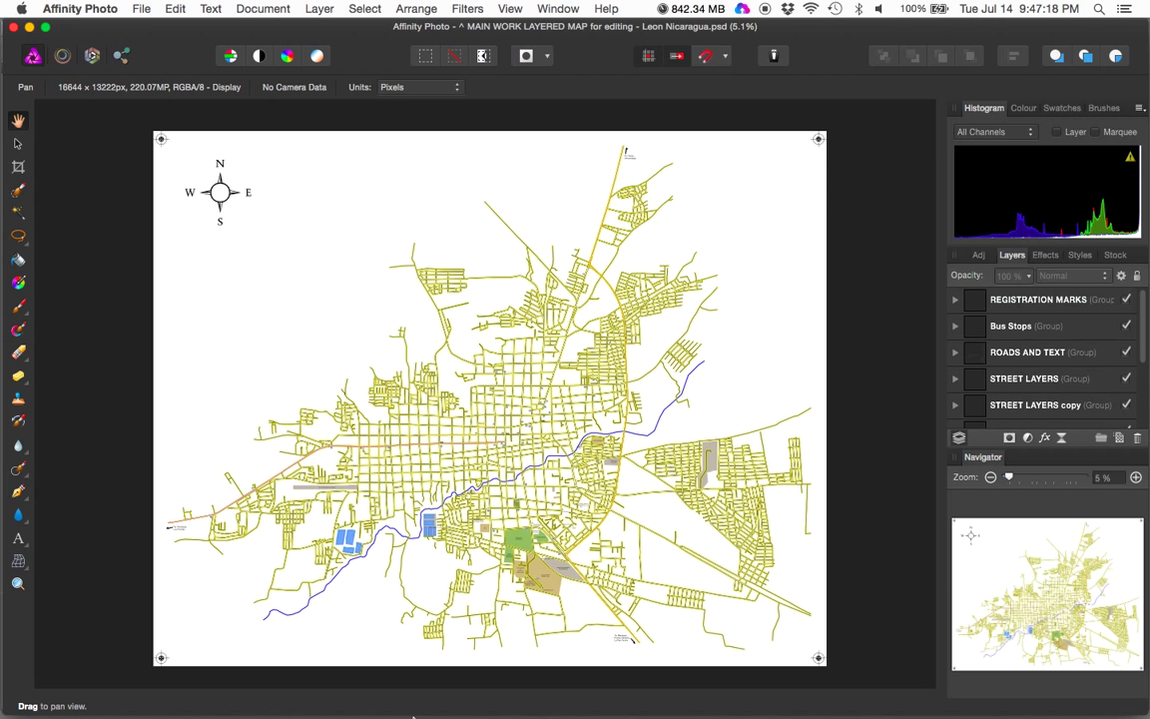
{"action": "left_click", "coordinate": [399, 688]}
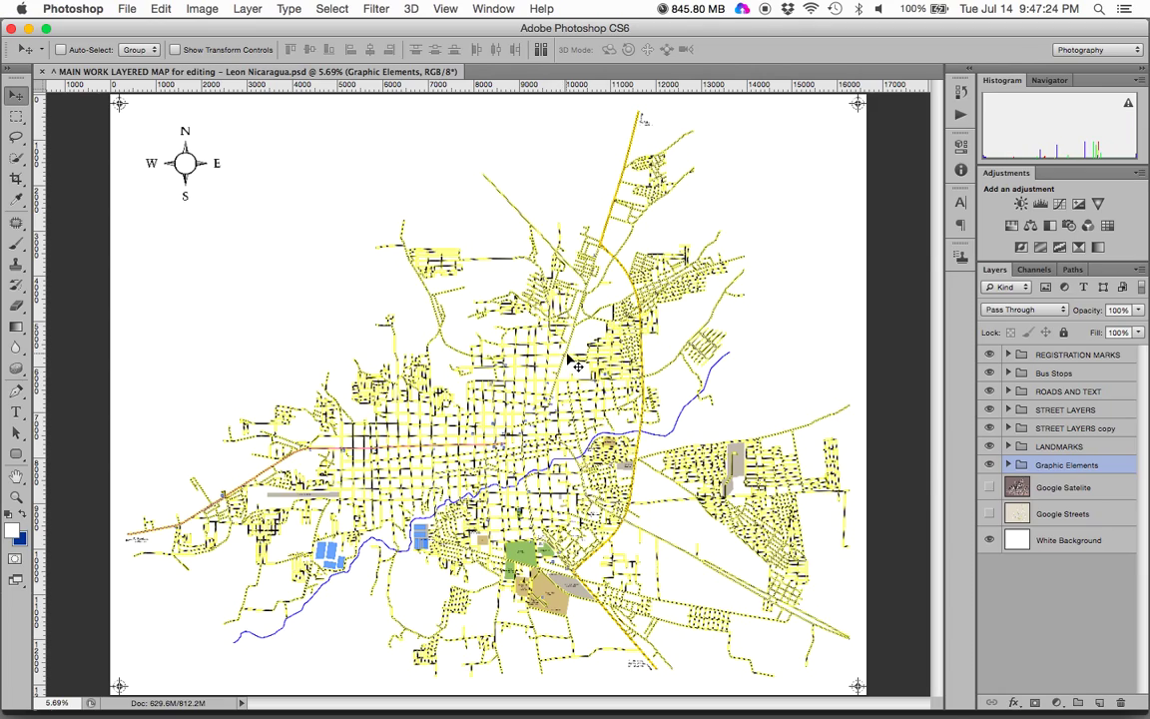
Step: Zoom in and out on the outlined streets and bus-stop icons, then bring up Launchpad
{"action": "scroll", "coordinate": [568, 355], "scroll_direction": "up", "scroll_amount": 10}
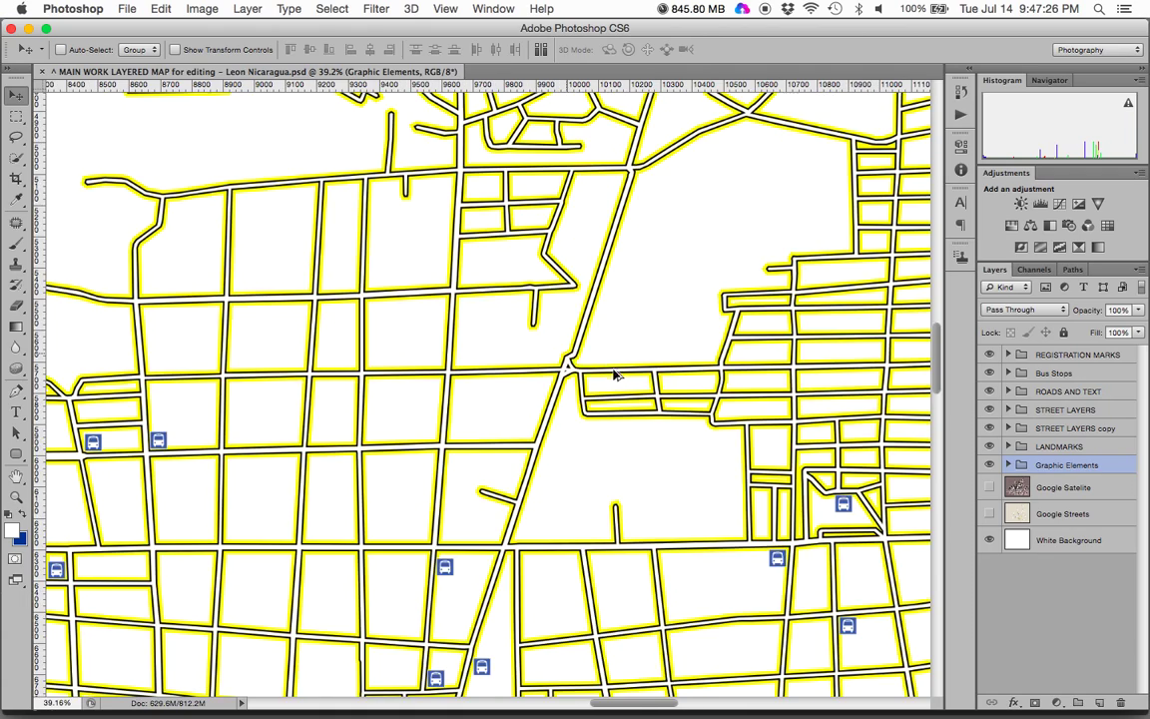
{"action": "scroll", "coordinate": [616, 375], "scroll_direction": "down", "scroll_amount": 2}
{"action": "scroll", "coordinate": [624, 403], "scroll_direction": "down", "scroll_amount": 6}
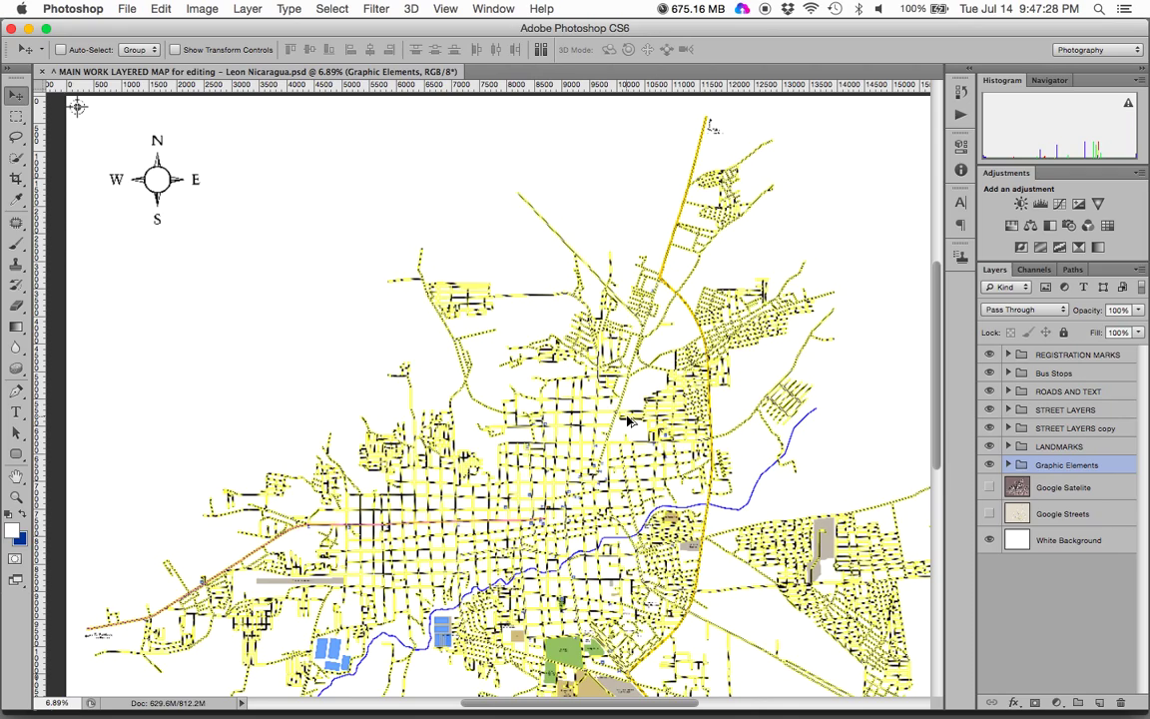
{"action": "scroll", "coordinate": [629, 422], "scroll_direction": "up", "scroll_amount": 10}
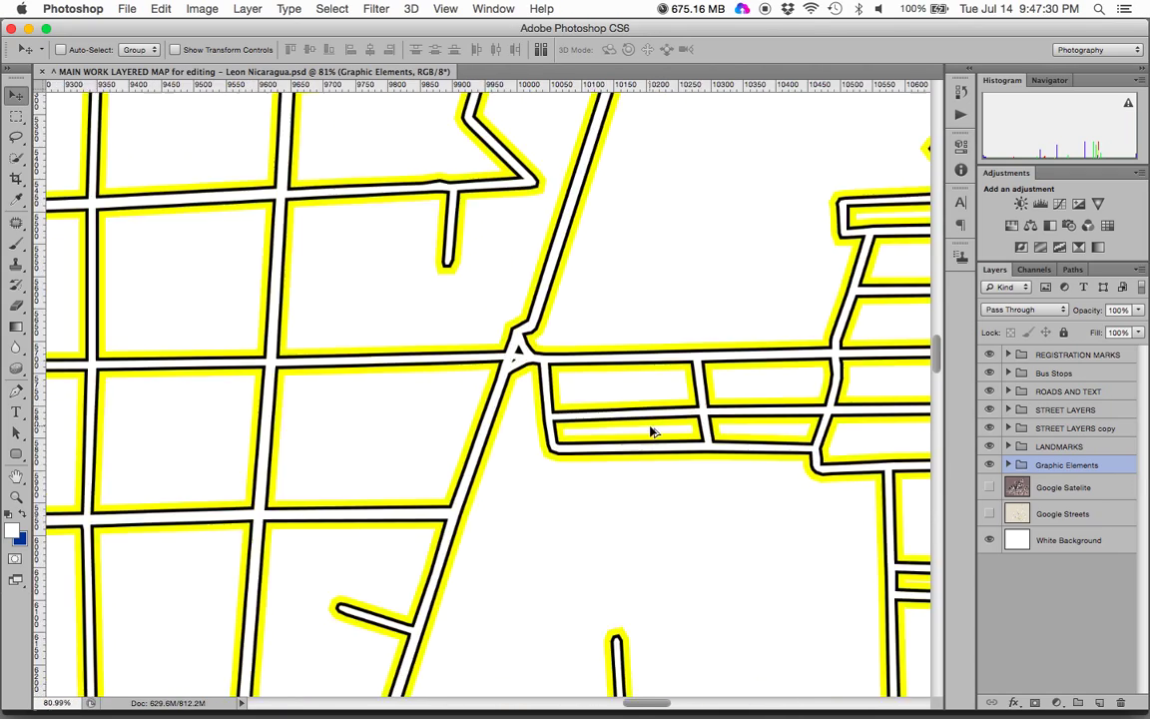
{"action": "scroll", "coordinate": [659, 429], "scroll_direction": "up", "scroll_amount": 4}
{"action": "scroll", "coordinate": [728, 431], "scroll_direction": "down", "scroll_amount": 6}
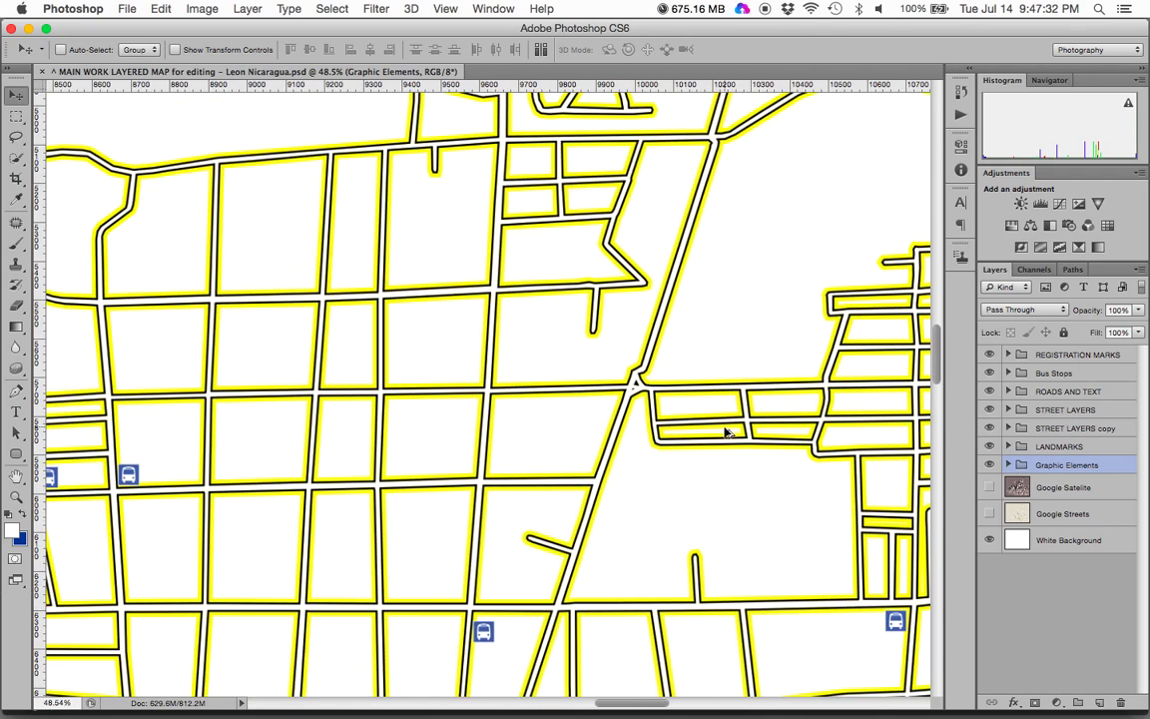
{"action": "scroll", "coordinate": [727, 432], "scroll_direction": "down", "scroll_amount": 5}
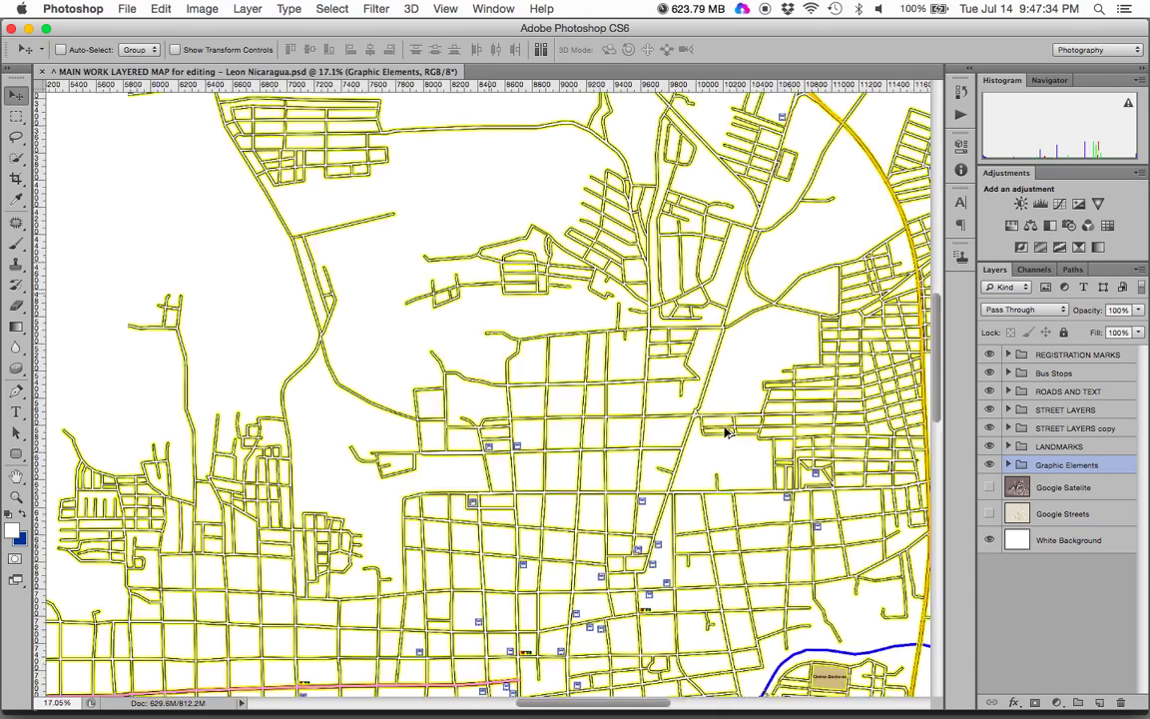
{"action": "scroll", "coordinate": [727, 432], "scroll_direction": "up", "scroll_amount": 4}
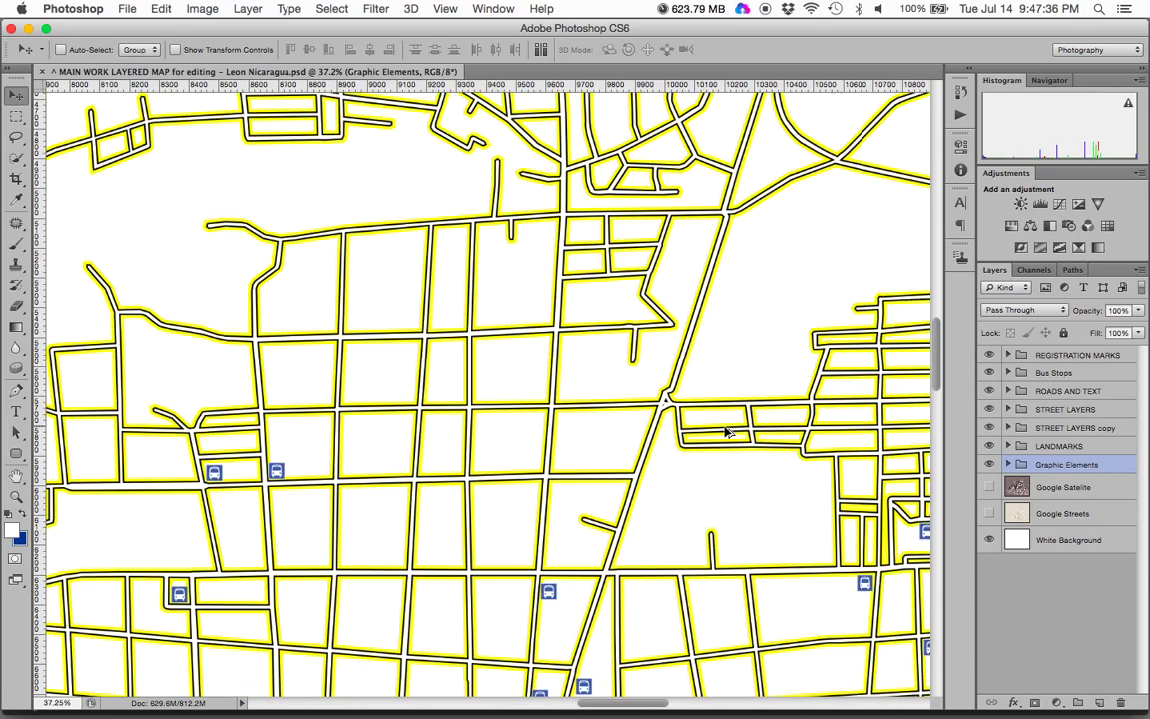
{"action": "scroll", "coordinate": [727, 432], "scroll_direction": "down", "scroll_amount": 2}
{"action": "key", "text": "F4"}
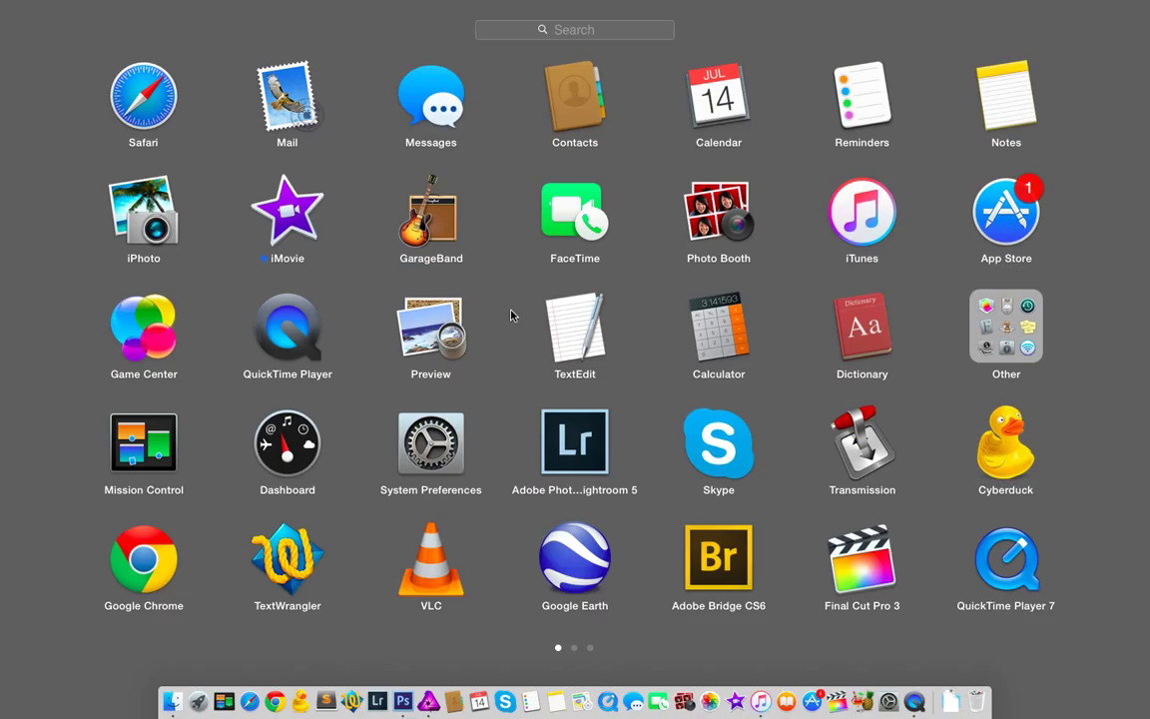
Step: Switch to Affinity Photo and zoom in and out on the map's streets and bus stops
{"action": "key", "text": "F4"}
{"action": "key", "text": "F3"}
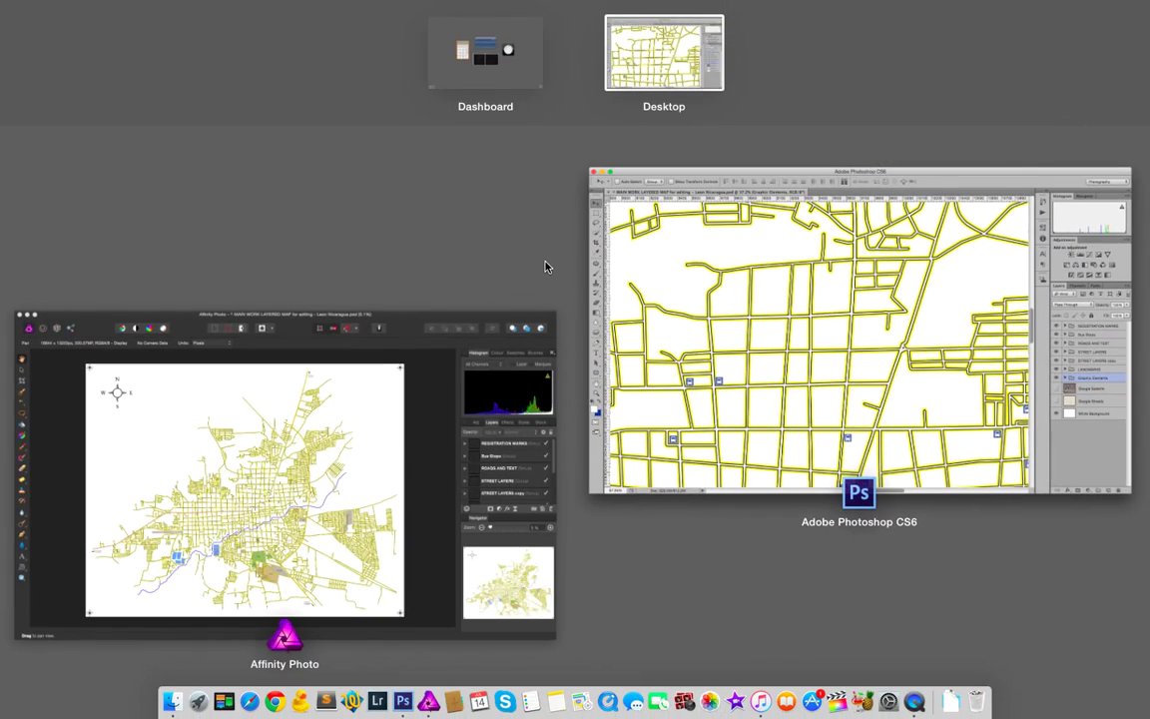
{"action": "left_click", "coordinate": [364, 421]}
{"action": "scroll", "coordinate": [516, 404], "scroll_direction": "up", "scroll_amount": 5}
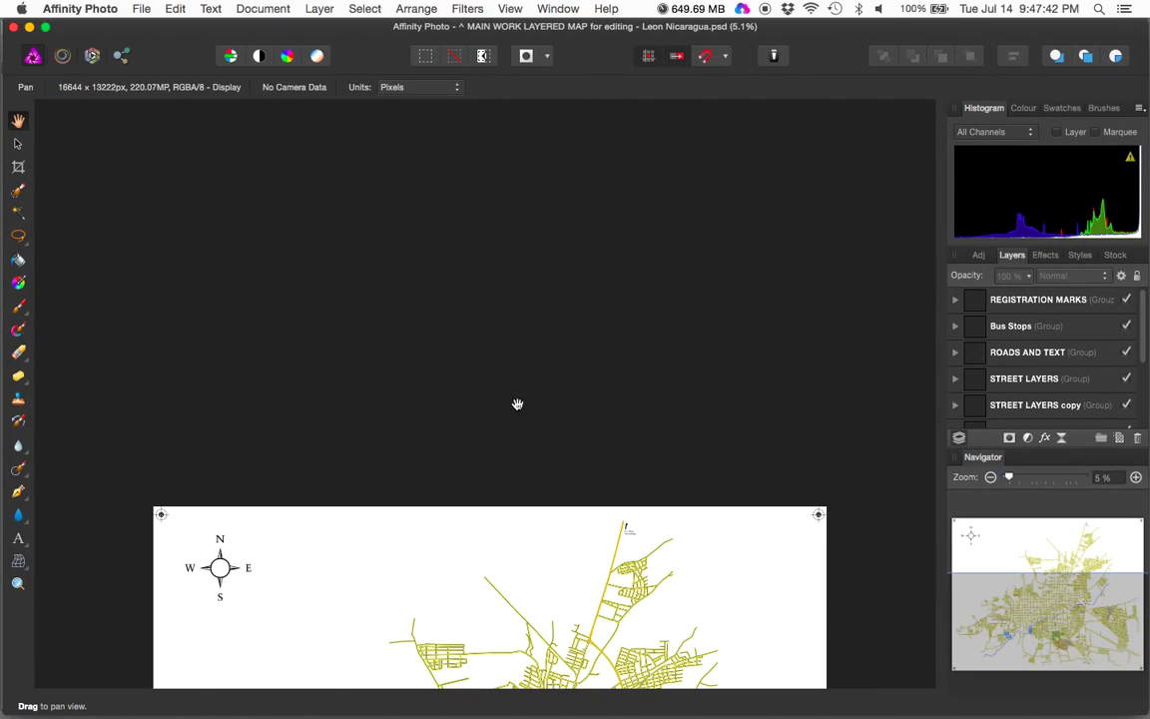
{"action": "scroll", "coordinate": [517, 403], "scroll_direction": "down", "scroll_amount": 5}
{"action": "scroll", "coordinate": [518, 403], "scroll_direction": "up", "scroll_amount": 10}
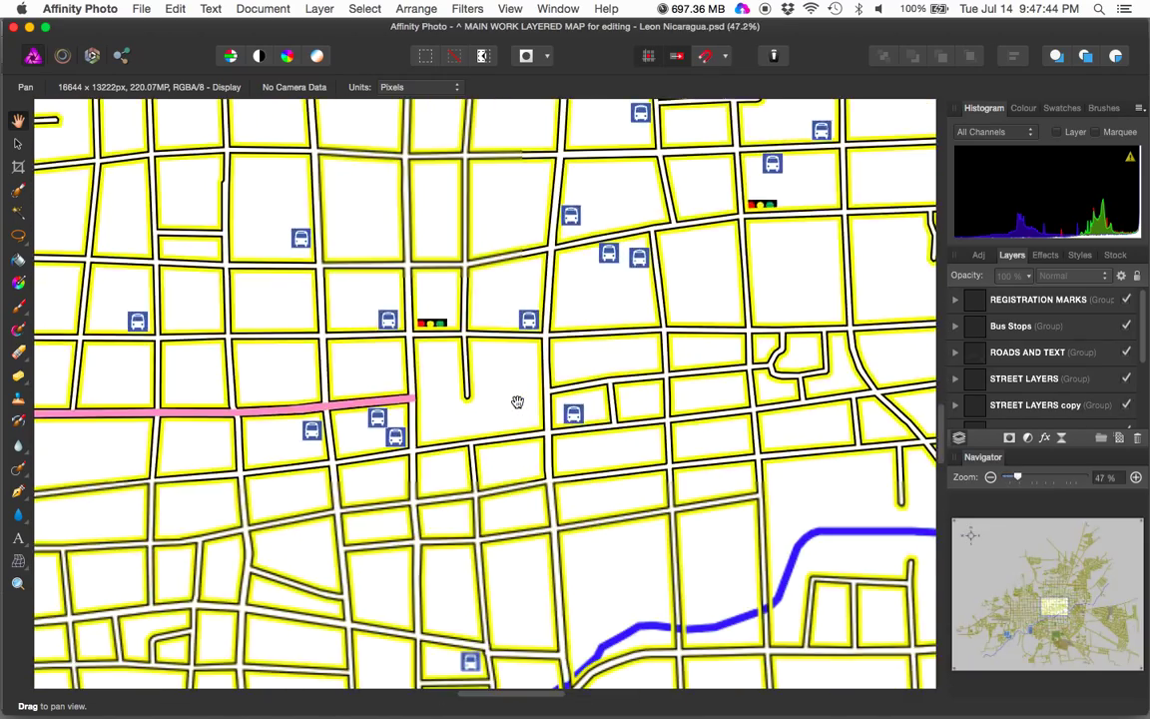
{"action": "scroll", "coordinate": [518, 402], "scroll_direction": "down", "scroll_amount": 5}
{"action": "scroll", "coordinate": [518, 402], "scroll_direction": "up", "scroll_amount": 10}
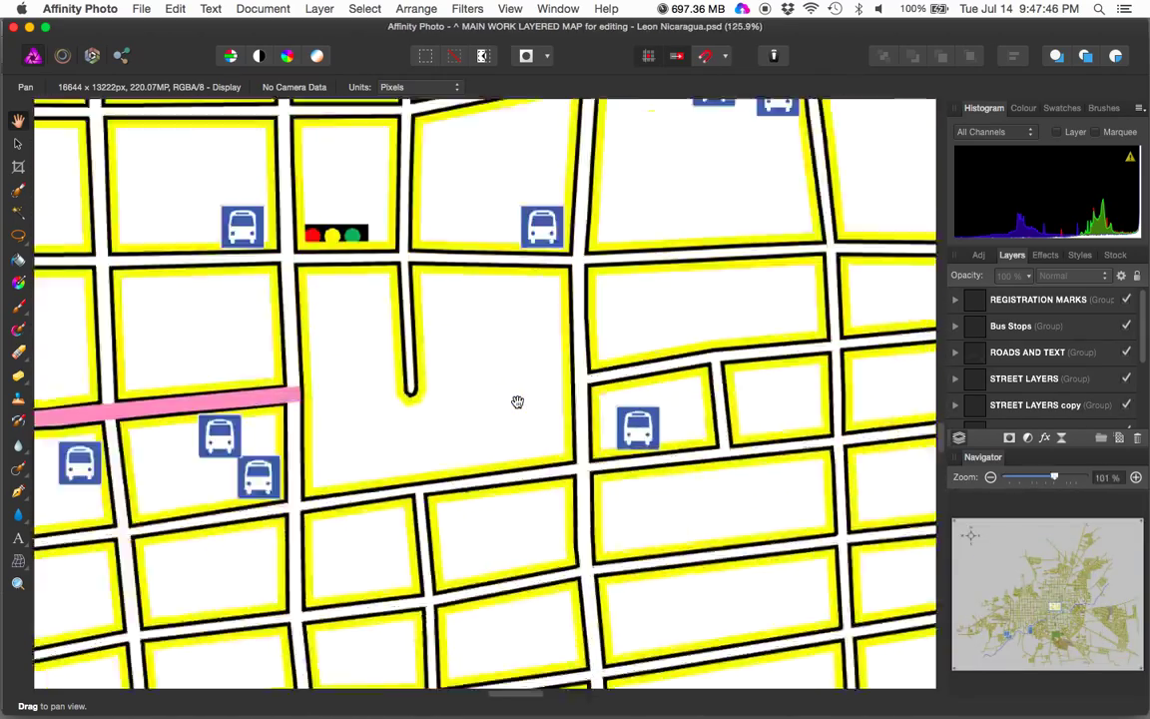
{"action": "scroll", "coordinate": [518, 401], "scroll_direction": "down", "scroll_amount": 10}
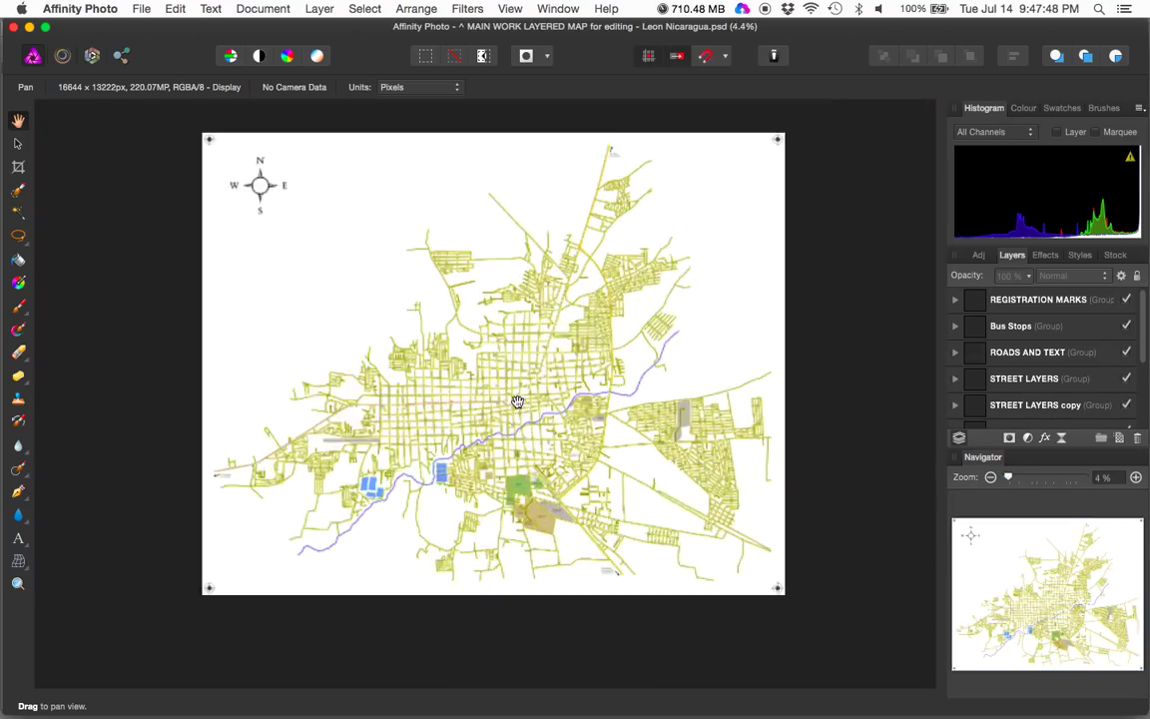
{"action": "scroll", "coordinate": [517, 401], "scroll_direction": "up", "scroll_amount": 2}
{"action": "scroll", "coordinate": [508, 284], "scroll_direction": "down", "scroll_amount": 4}
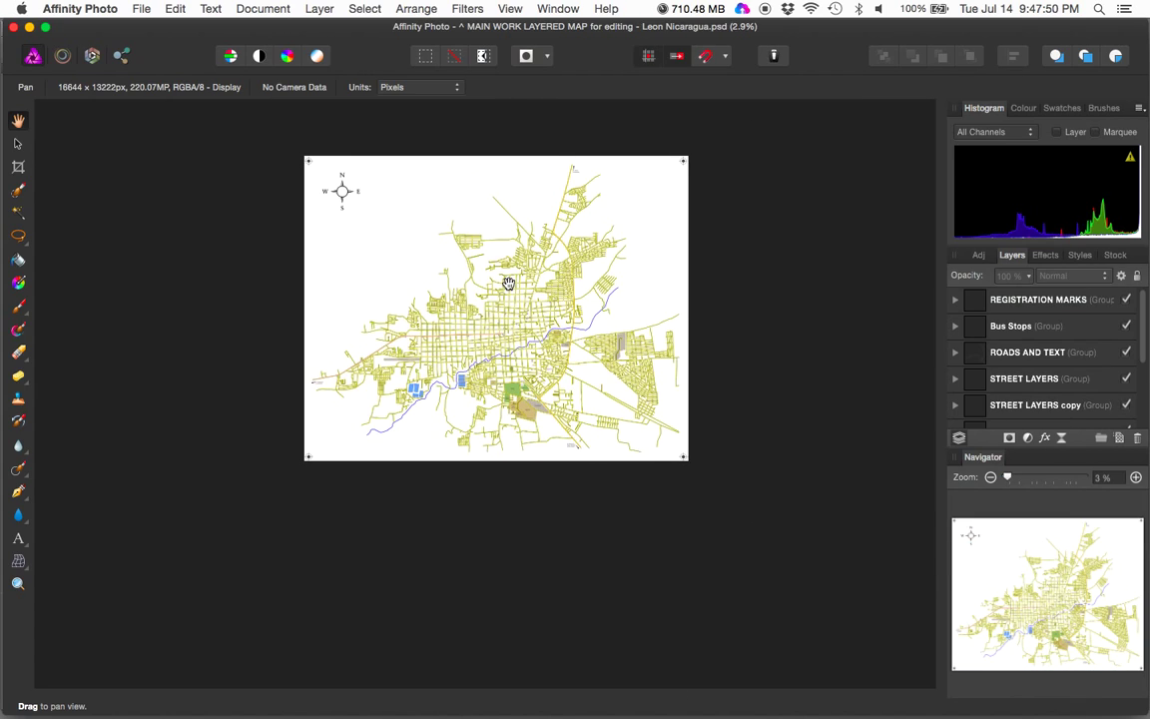
{"action": "scroll", "coordinate": [509, 284], "scroll_direction": "up", "scroll_amount": 3}
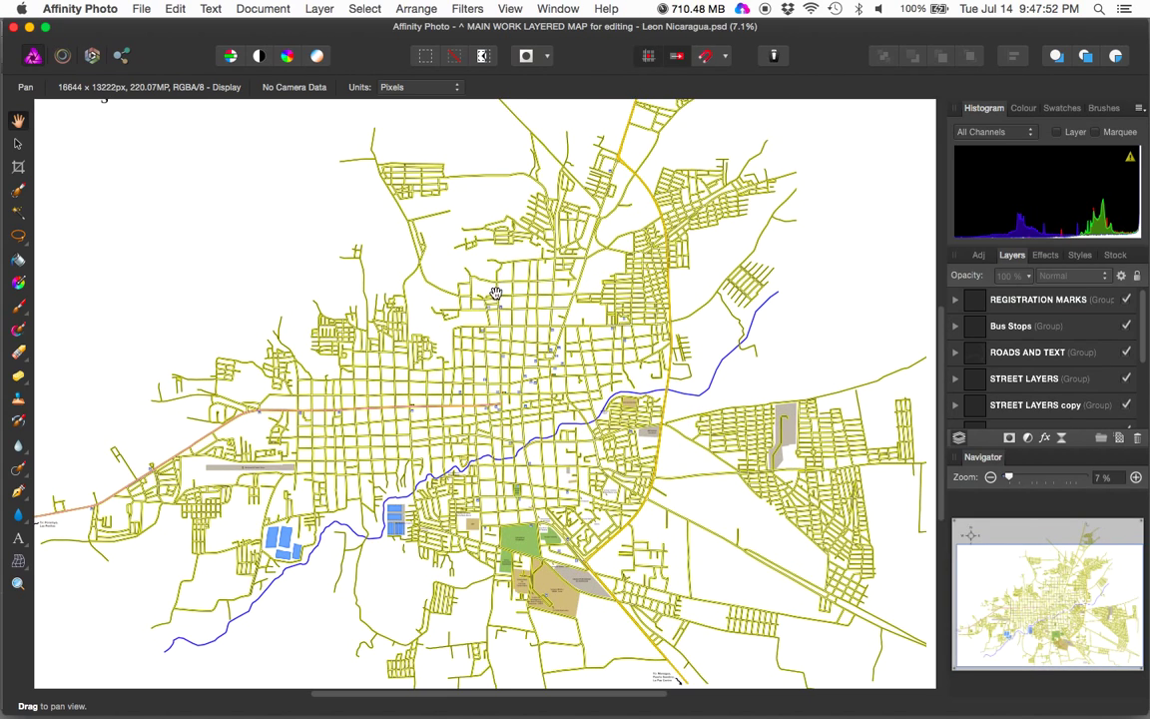
{"action": "scroll", "coordinate": [496, 293], "scroll_direction": "down", "scroll_amount": 3}
{"action": "scroll", "coordinate": [496, 293], "scroll_direction": "up", "scroll_amount": 2}
Step: Pan the whole map page into view with the Hand tool, then return to Photoshop
{"action": "left_click_drag", "start_coordinate": [544, 352], "coordinate": [521, 301]}
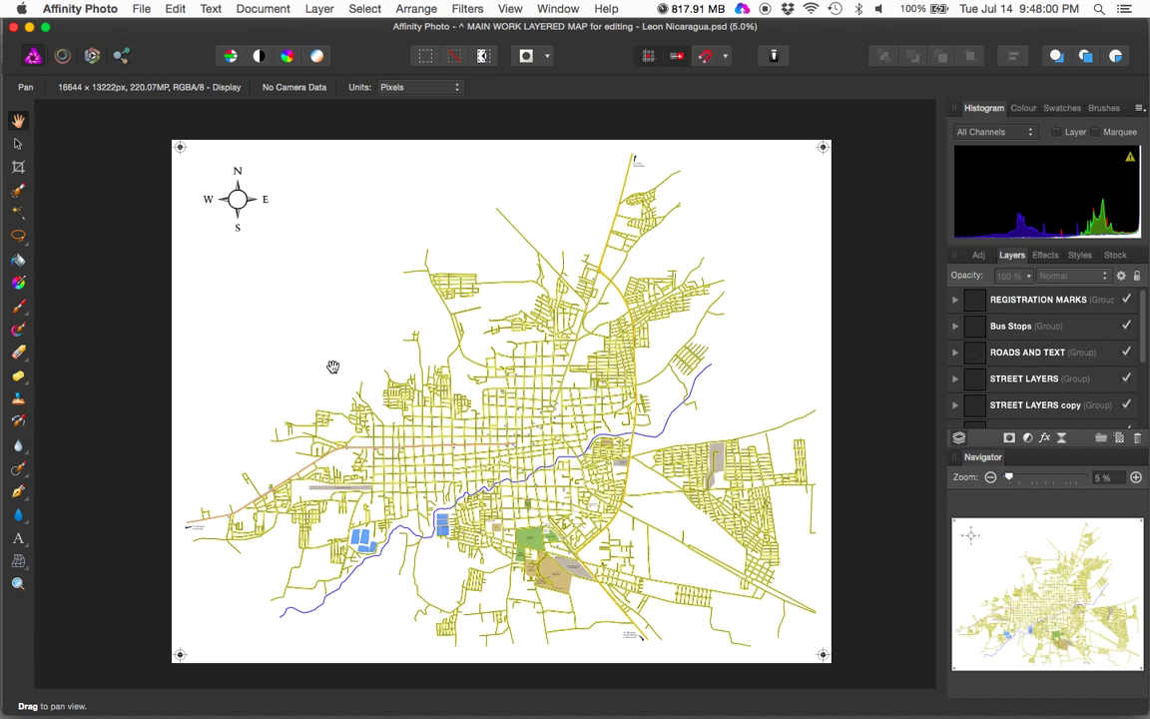
{"action": "left_click", "coordinate": [17, 145]}
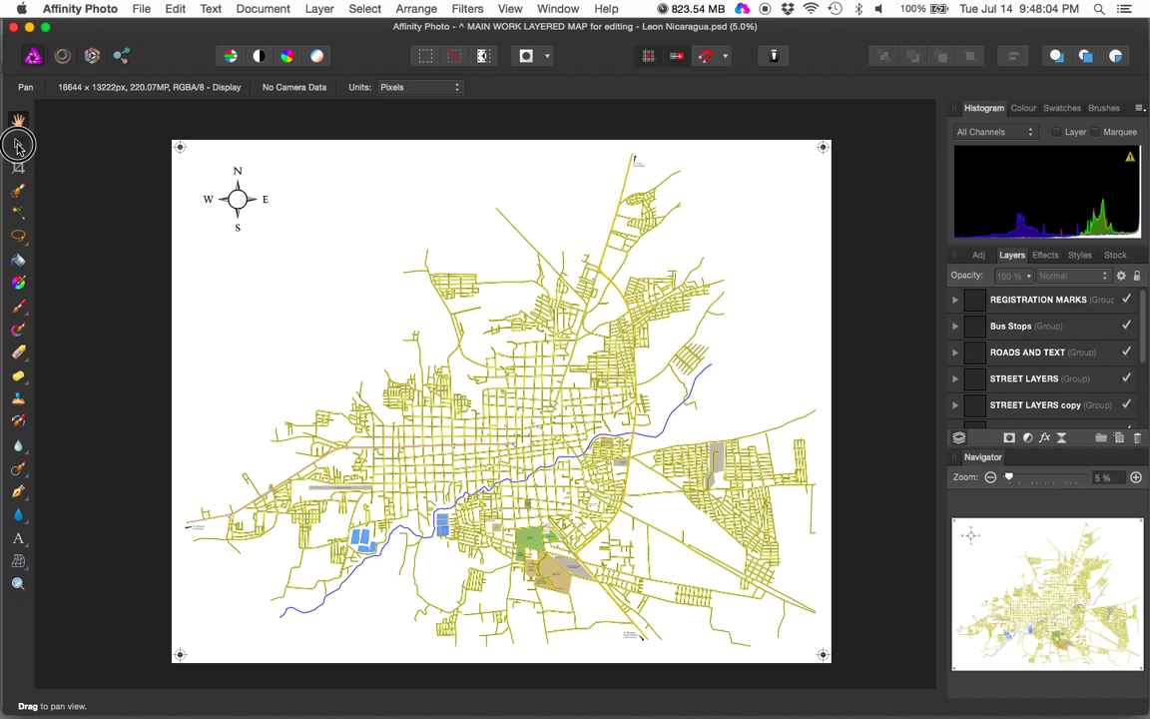
{"action": "left_click", "coordinate": [18, 120]}
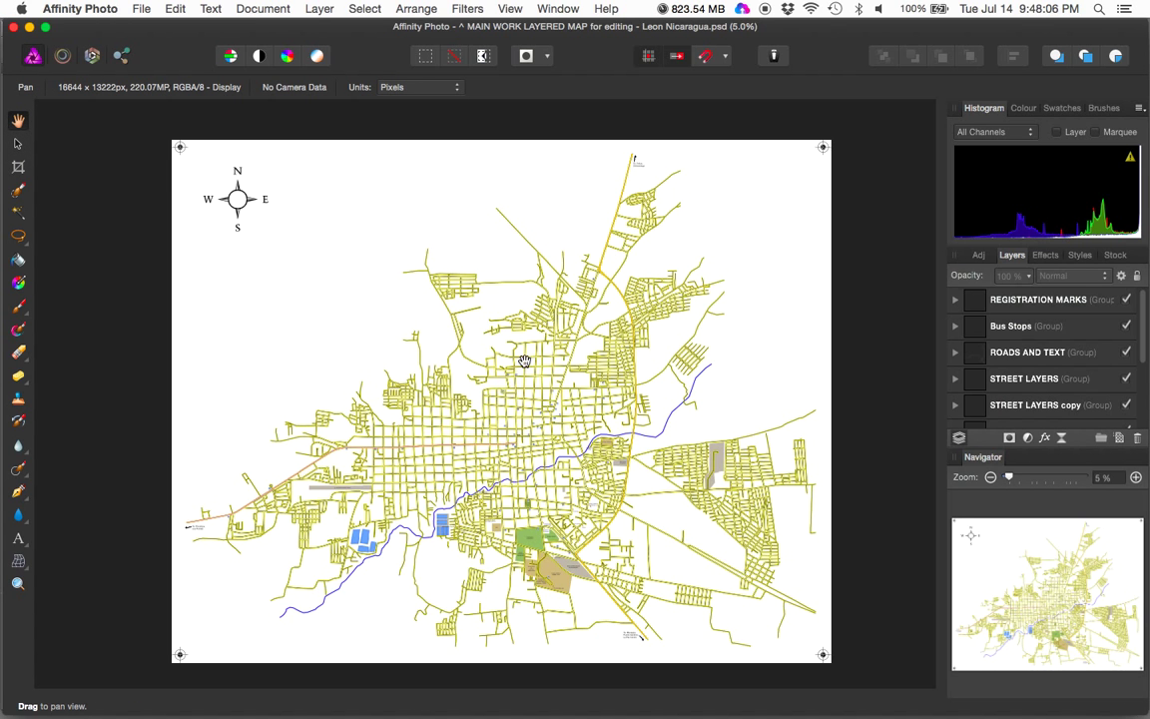
{"action": "left_click_drag", "start_coordinate": [525, 361], "coordinate": [490, 320]}
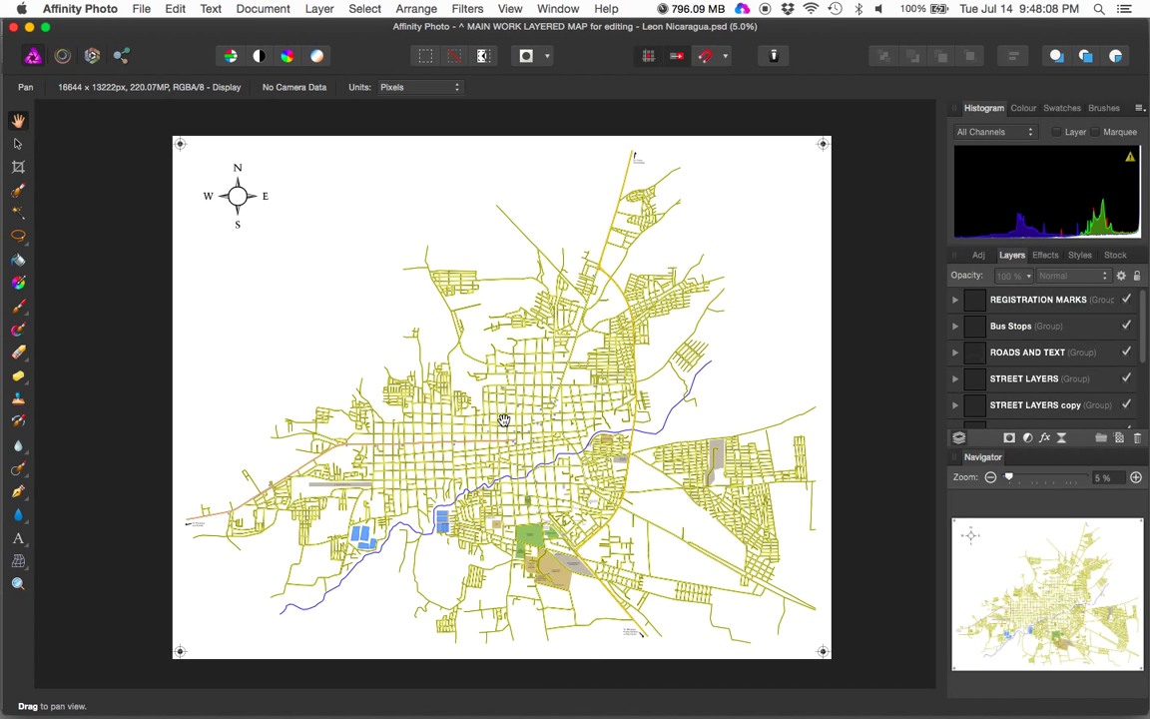
{"action": "key", "text": "ctrl+Up"}
{"action": "left_click", "coordinate": [701, 333]}
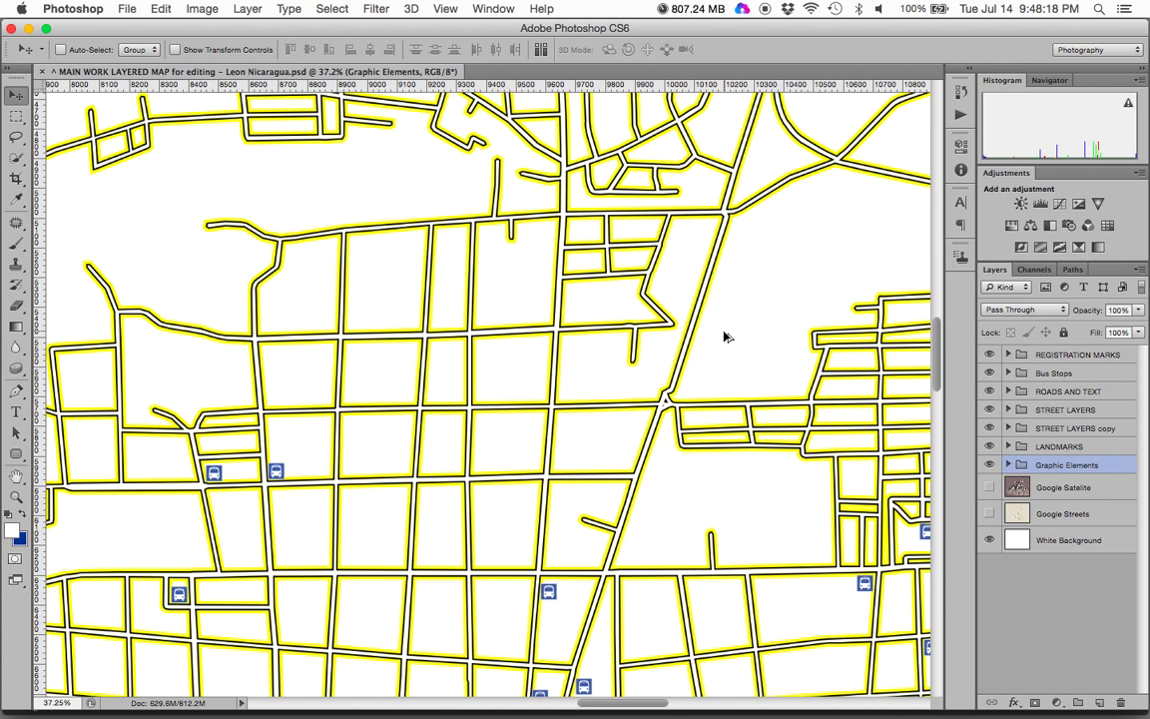
Step: Zoom Photoshop to about 29% around Cementerio Guadalupe and Campus Medico UNAN - Leon
{"action": "scroll", "coordinate": [724, 335], "scroll_direction": "down", "scroll_amount": 3}
{"action": "scroll", "coordinate": [724, 337], "scroll_direction": "down", "scroll_amount": 5}
{"action": "scroll", "coordinate": [724, 336], "scroll_direction": "up", "scroll_amount": 7}
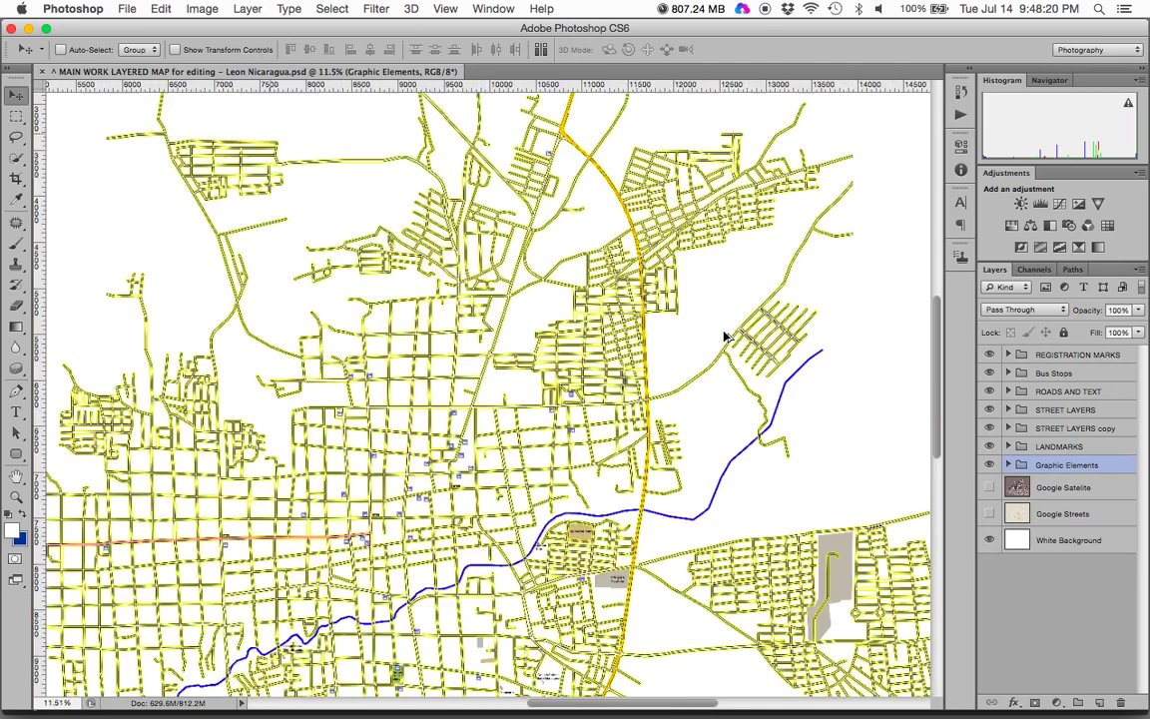
{"action": "scroll", "coordinate": [724, 336], "scroll_direction": "down", "scroll_amount": 3}
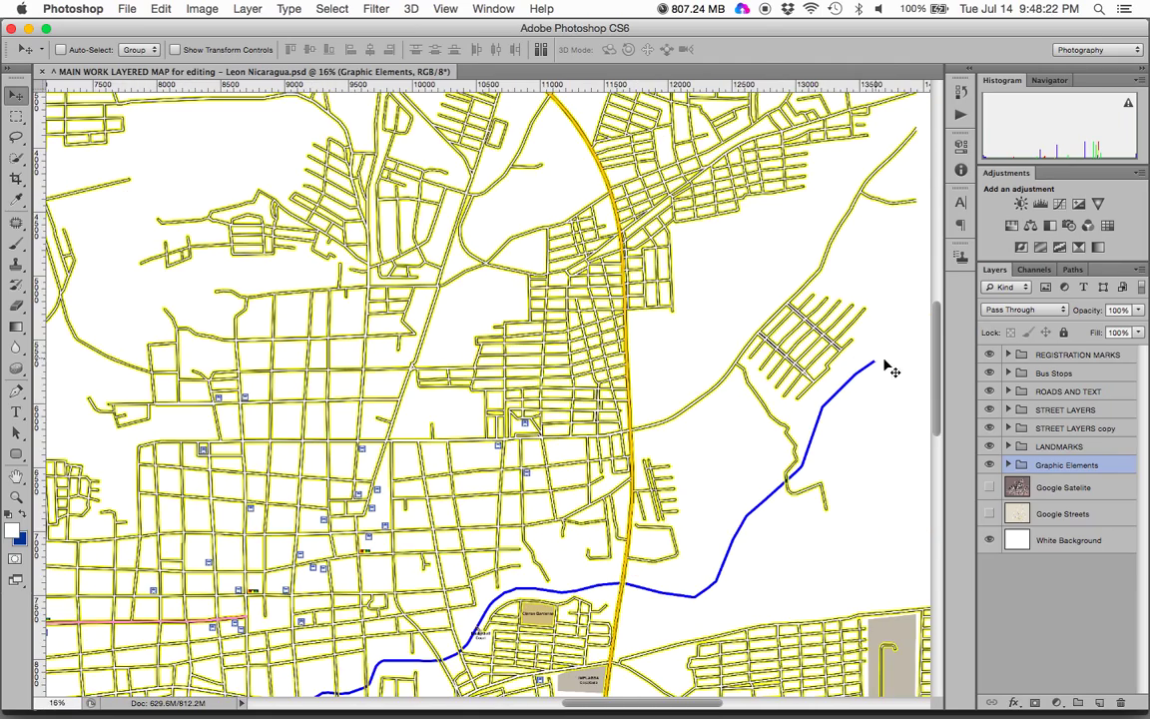
{"action": "scroll", "coordinate": [762, 369], "scroll_direction": "down", "scroll_amount": 3}
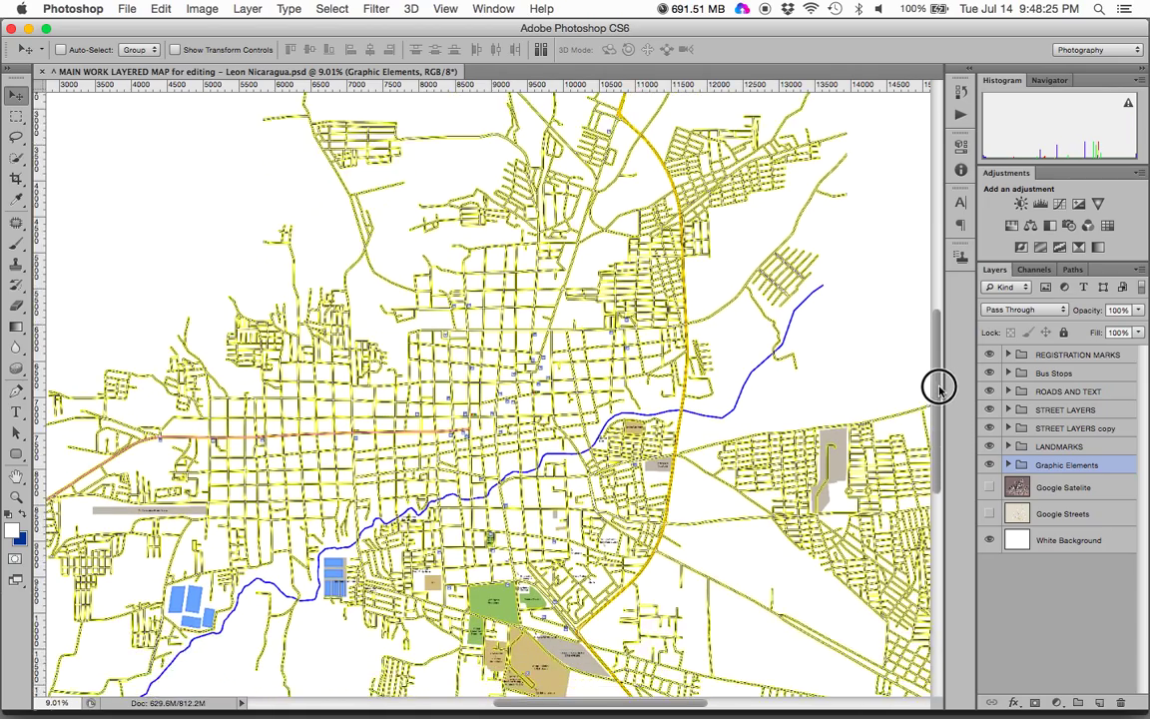
{"action": "left_click_drag", "start_coordinate": [939, 387], "coordinate": [936, 449]}
{"action": "scroll", "coordinate": [721, 378], "scroll_direction": "up", "scroll_amount": 3}
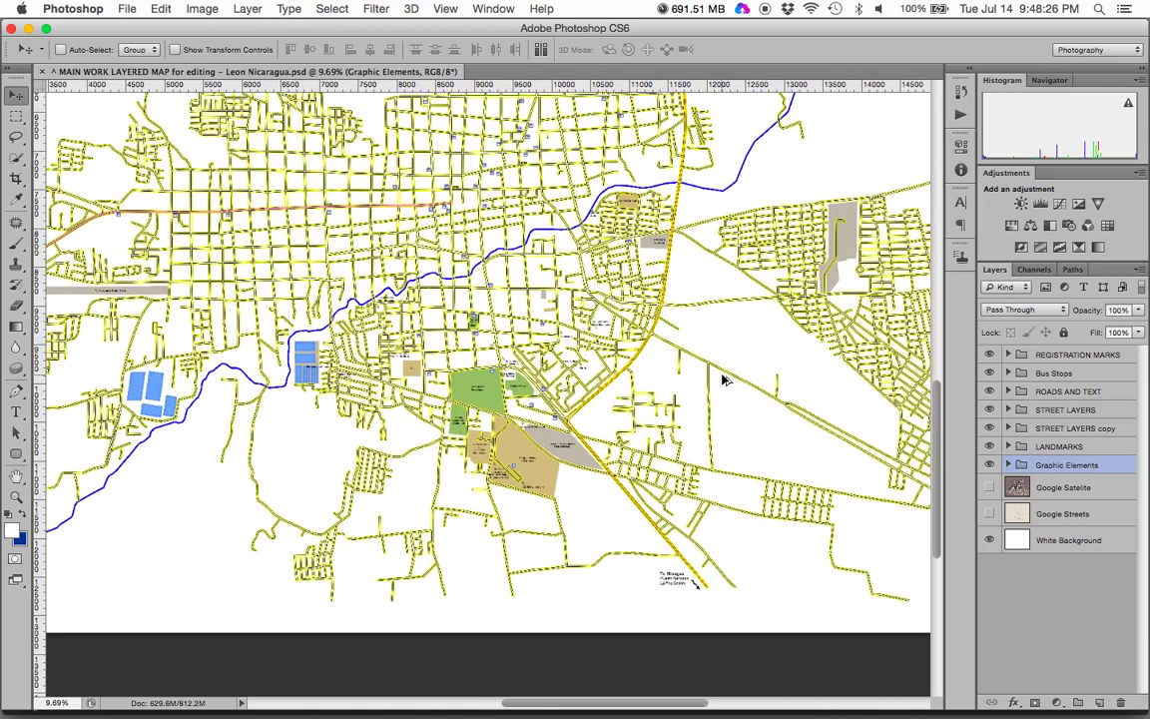
{"action": "scroll", "coordinate": [722, 379], "scroll_direction": "up", "scroll_amount": 2}
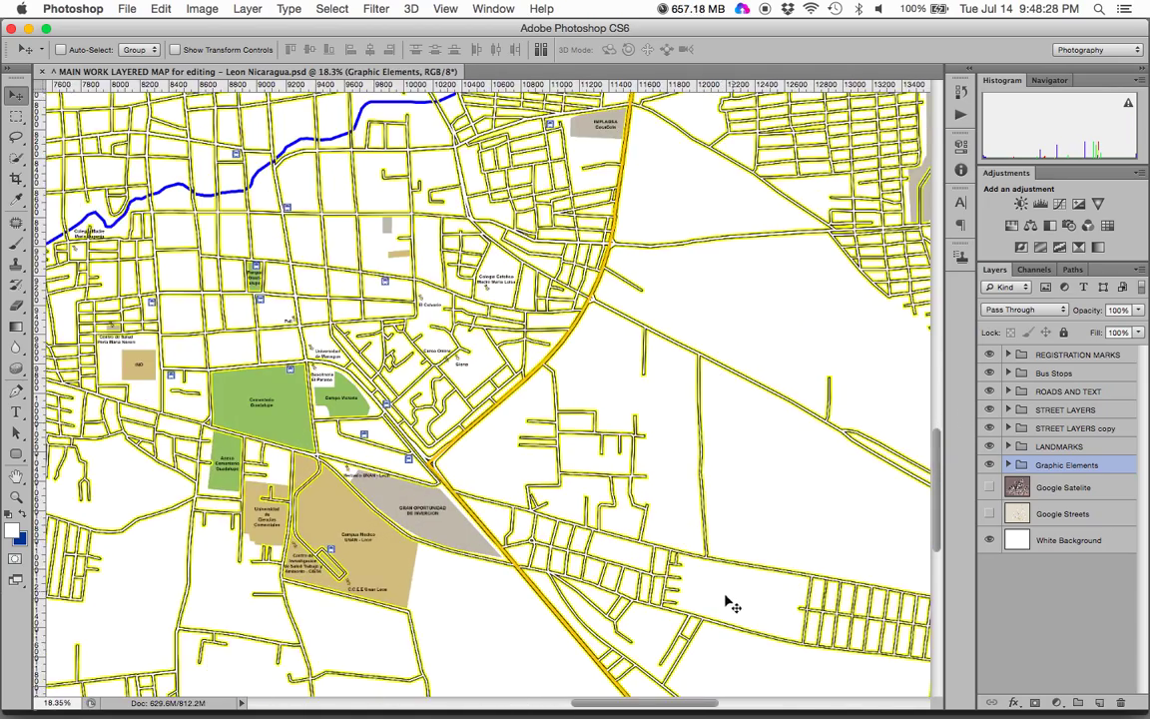
{"action": "left_click_drag", "start_coordinate": [667, 702], "coordinate": [631, 699]}
{"action": "scroll", "coordinate": [744, 506], "scroll_direction": "up", "scroll_amount": 2}
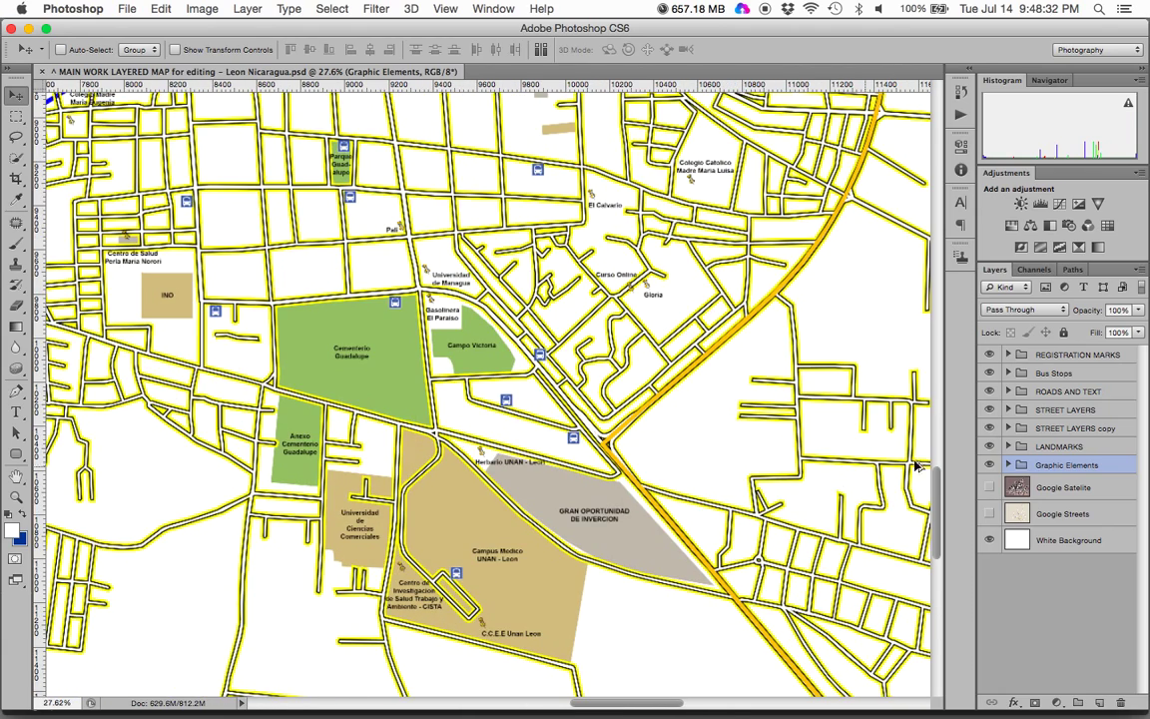
{"action": "scroll", "coordinate": [936, 483], "scroll_direction": "down", "scroll_amount": 3}
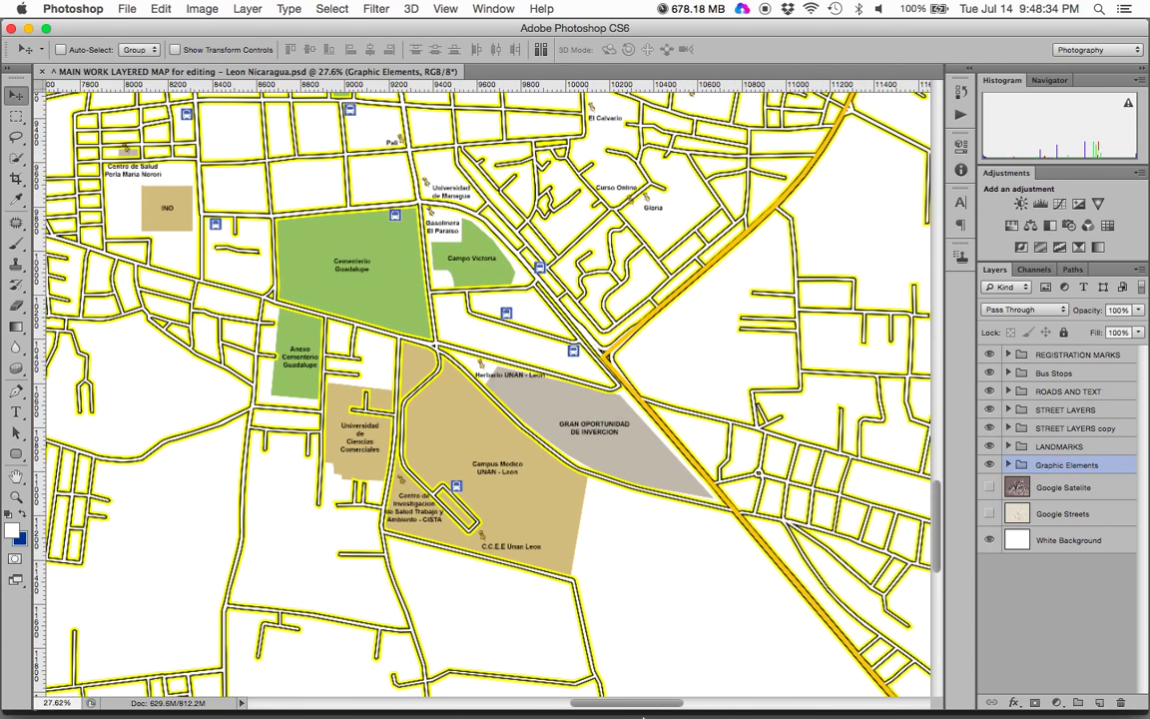
{"action": "left_click_drag", "start_coordinate": [644, 704], "coordinate": [629, 603]}
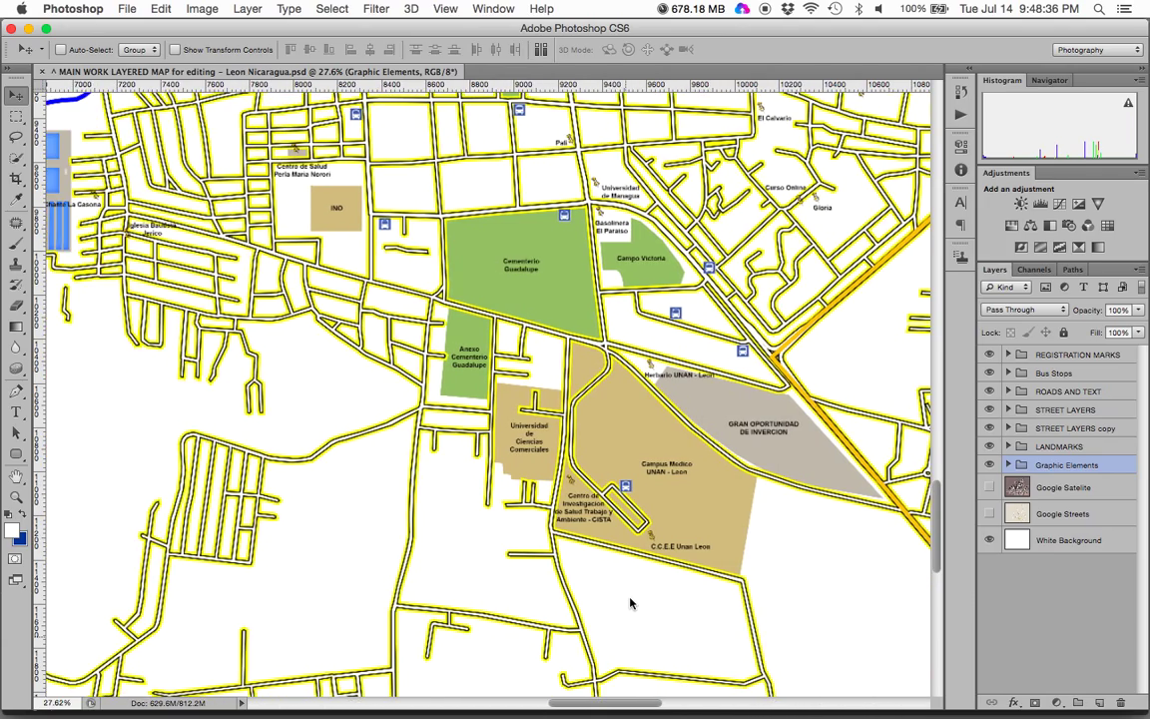
{"action": "scroll", "coordinate": [630, 603], "scroll_direction": "up", "scroll_amount": 1}
Step: In Affinity Photo, zoom and pan to centre the same Cementerio Guadalupe area
{"action": "key", "text": "ctrl+Up"}
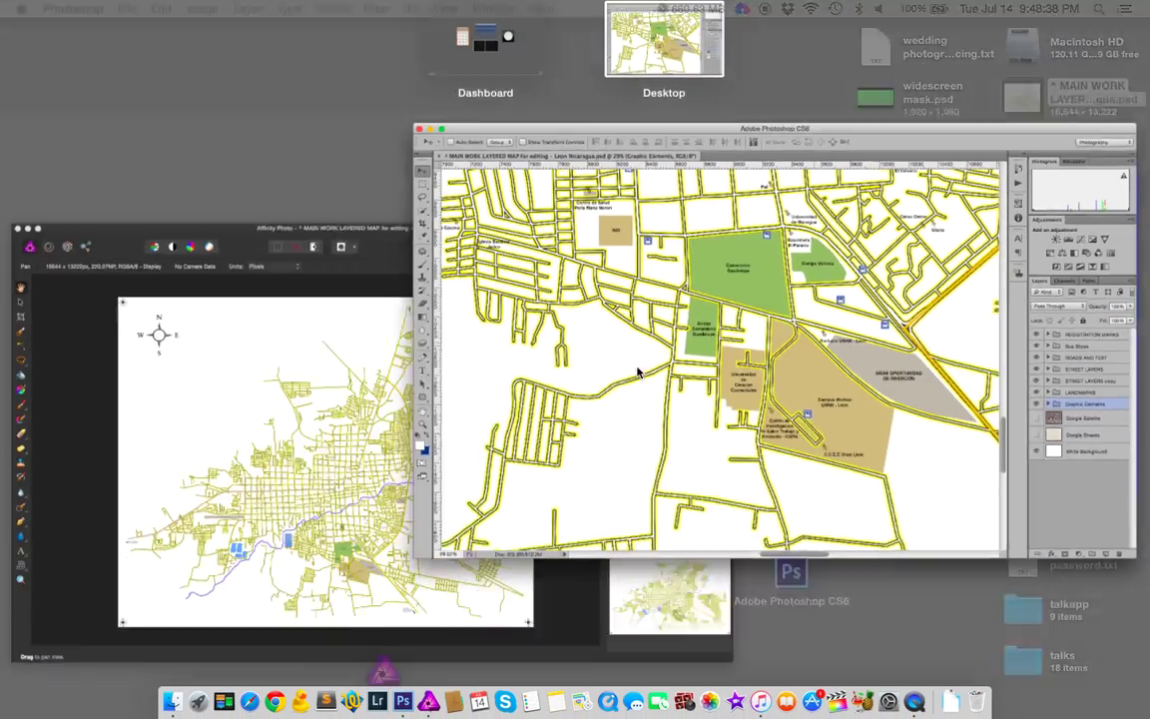
{"action": "left_click", "coordinate": [393, 388]}
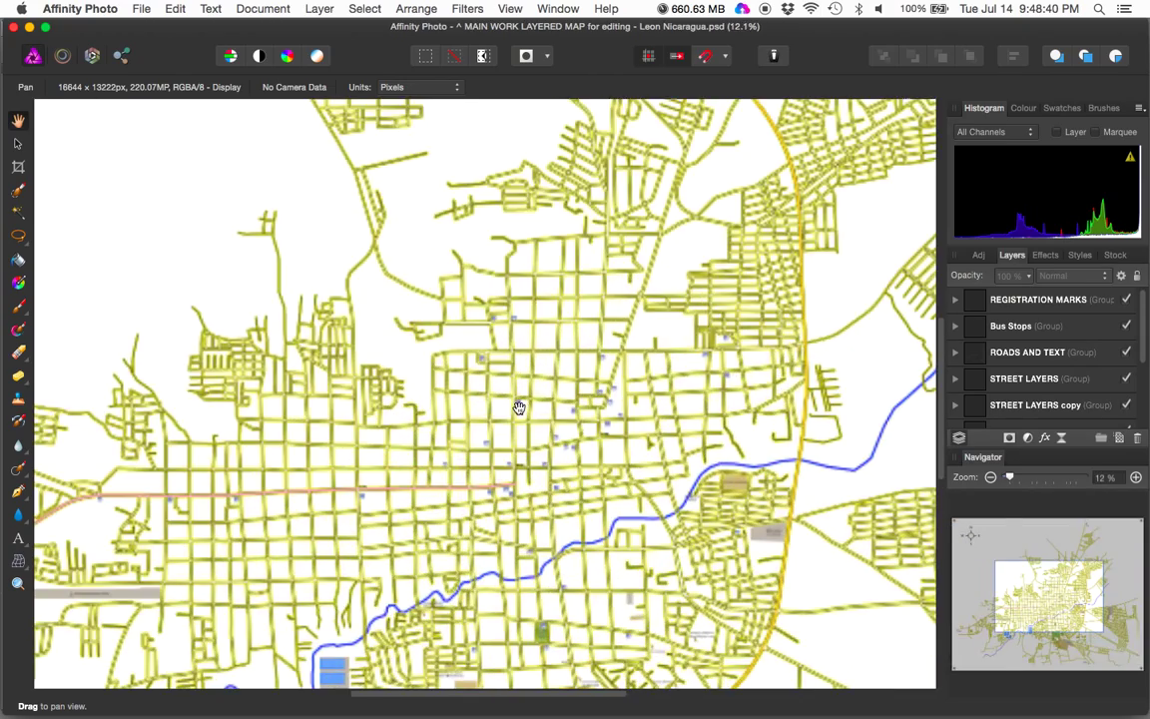
{"action": "scroll", "coordinate": [520, 407], "scroll_direction": "up", "scroll_amount": 5}
{"action": "scroll", "coordinate": [588, 418], "scroll_direction": "down", "scroll_amount": 8}
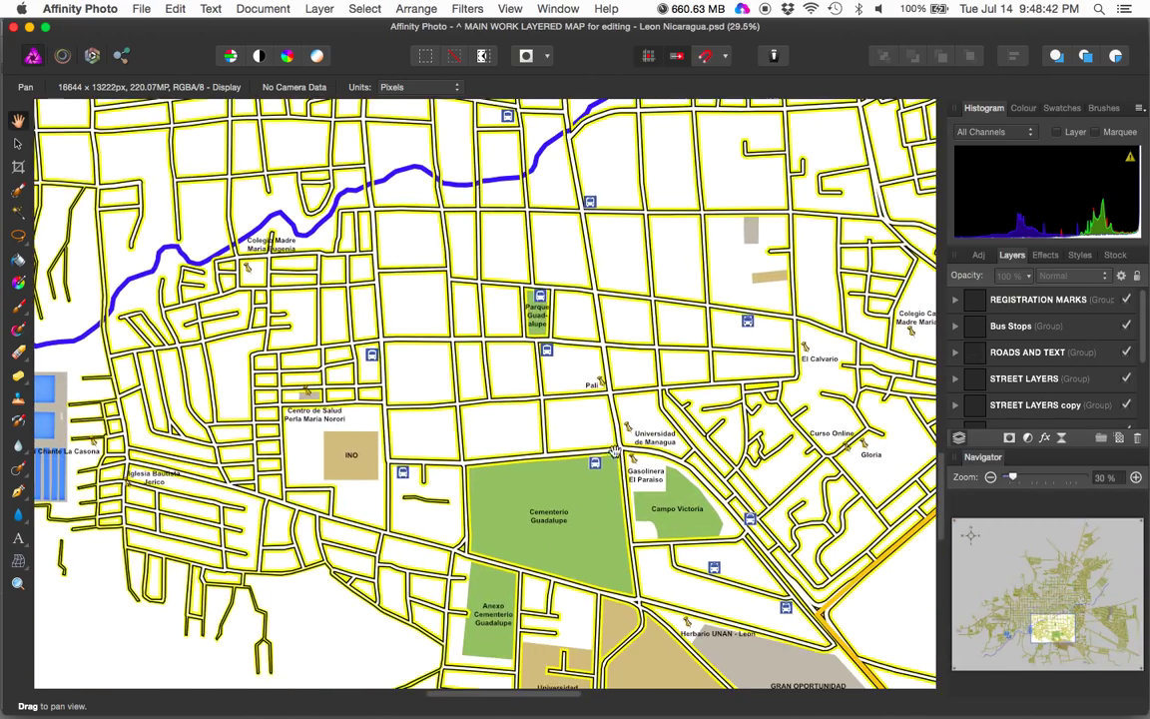
{"action": "left_click_drag", "start_coordinate": [614, 451], "coordinate": [598, 256]}
{"action": "scroll", "coordinate": [599, 257], "scroll_direction": "up", "scroll_amount": 3}
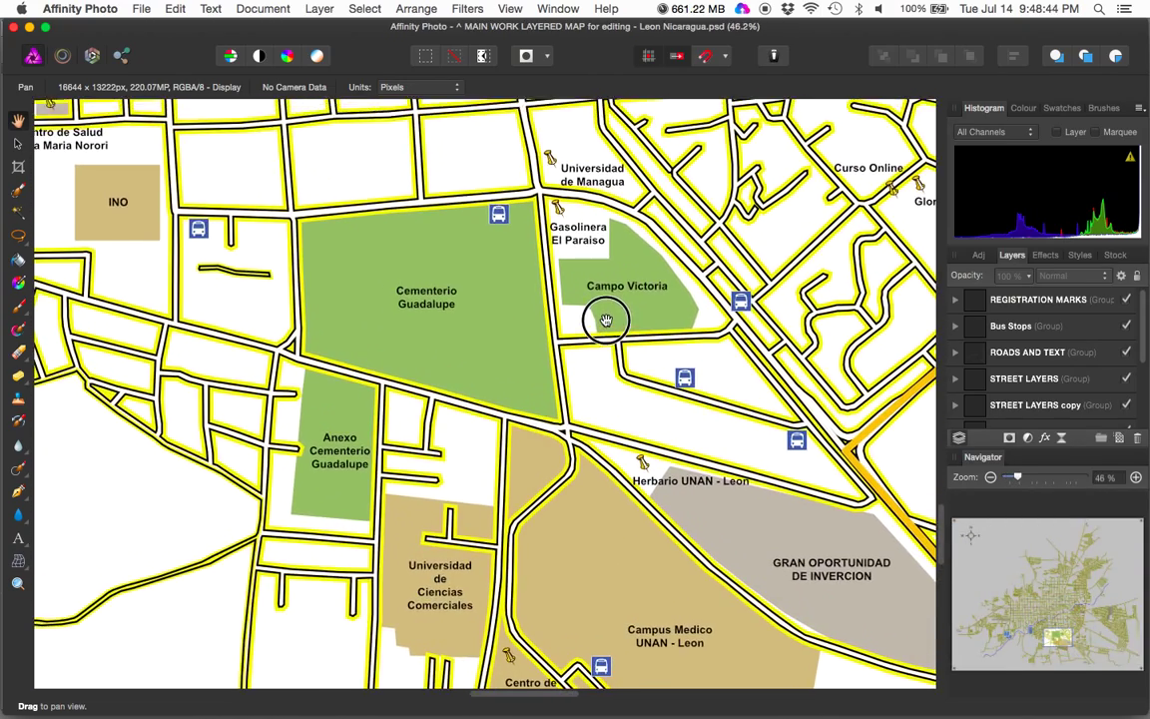
{"action": "scroll", "coordinate": [604, 314], "scroll_direction": "down", "scroll_amount": 5}
{"action": "scroll", "coordinate": [599, 330], "scroll_direction": "up", "scroll_amount": 3}
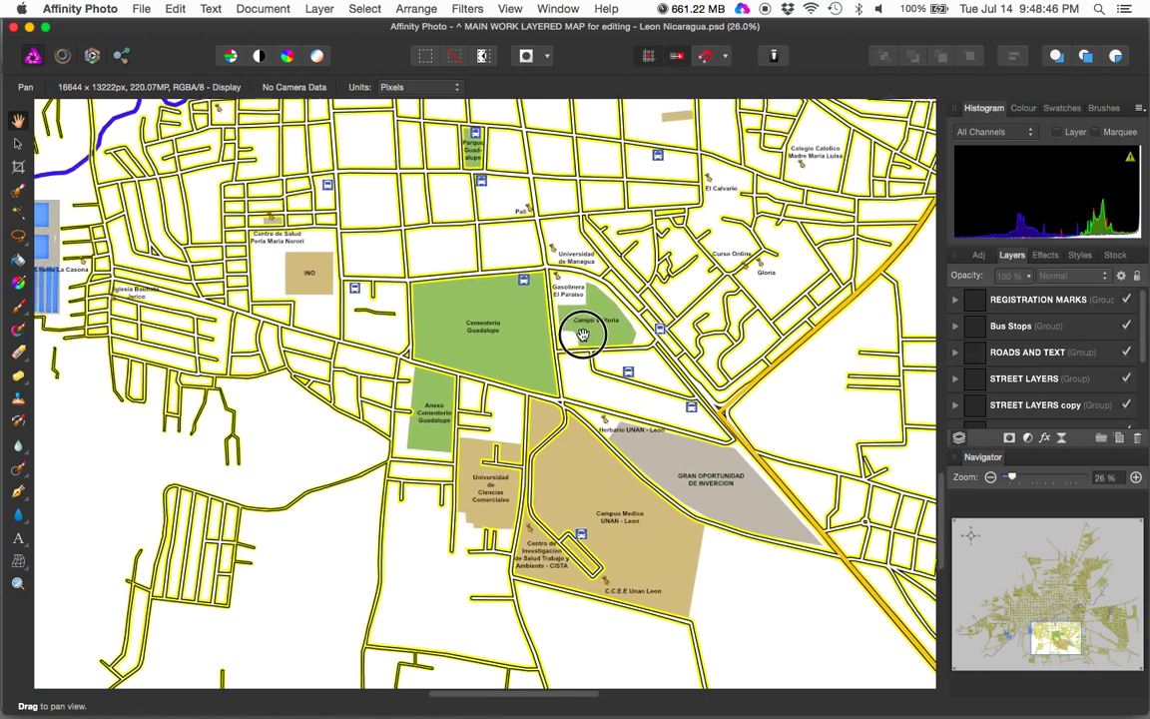
{"action": "key", "text": "ctrl+Up"}
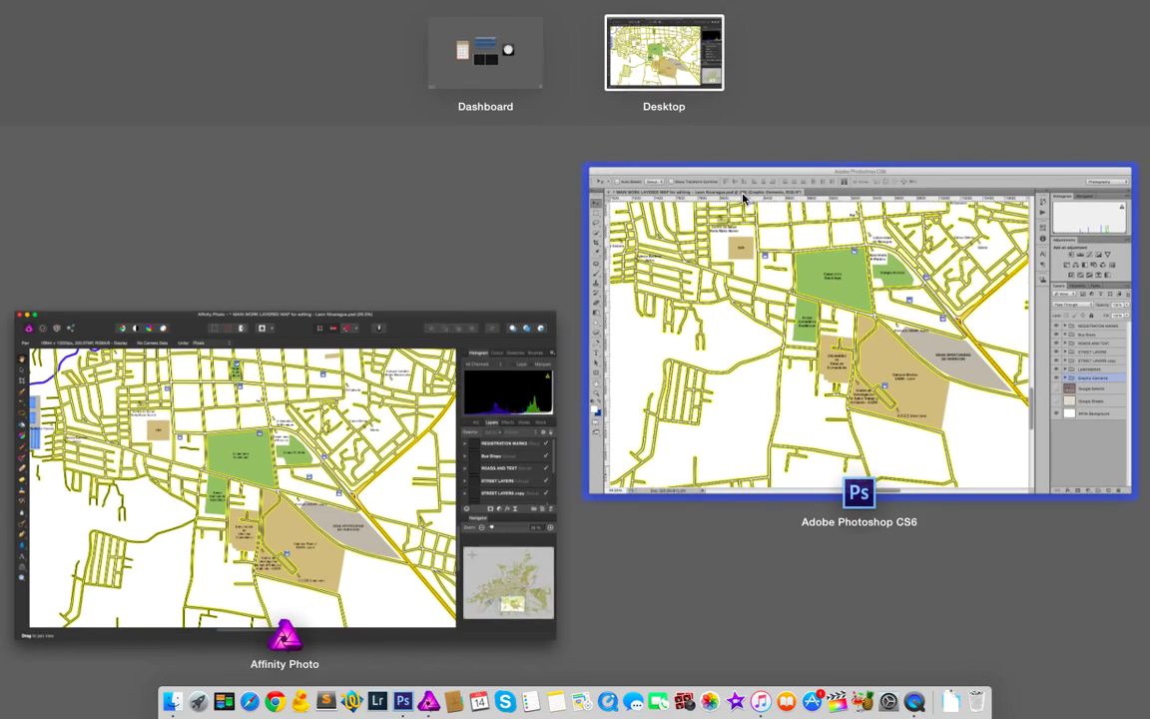
Step: Back in Photoshop, hide the STREET LAYERS copy group and select the STREET LAYERS group
{"action": "left_click", "coordinate": [775, 176]}
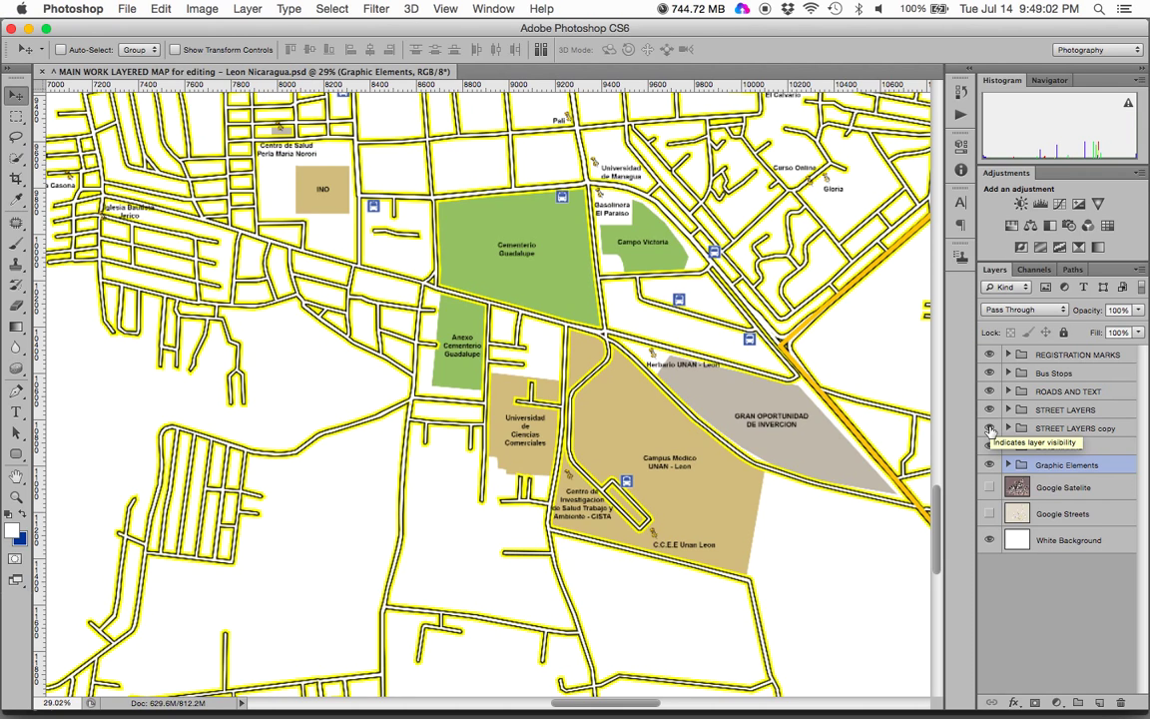
{"action": "left_click", "coordinate": [990, 429]}
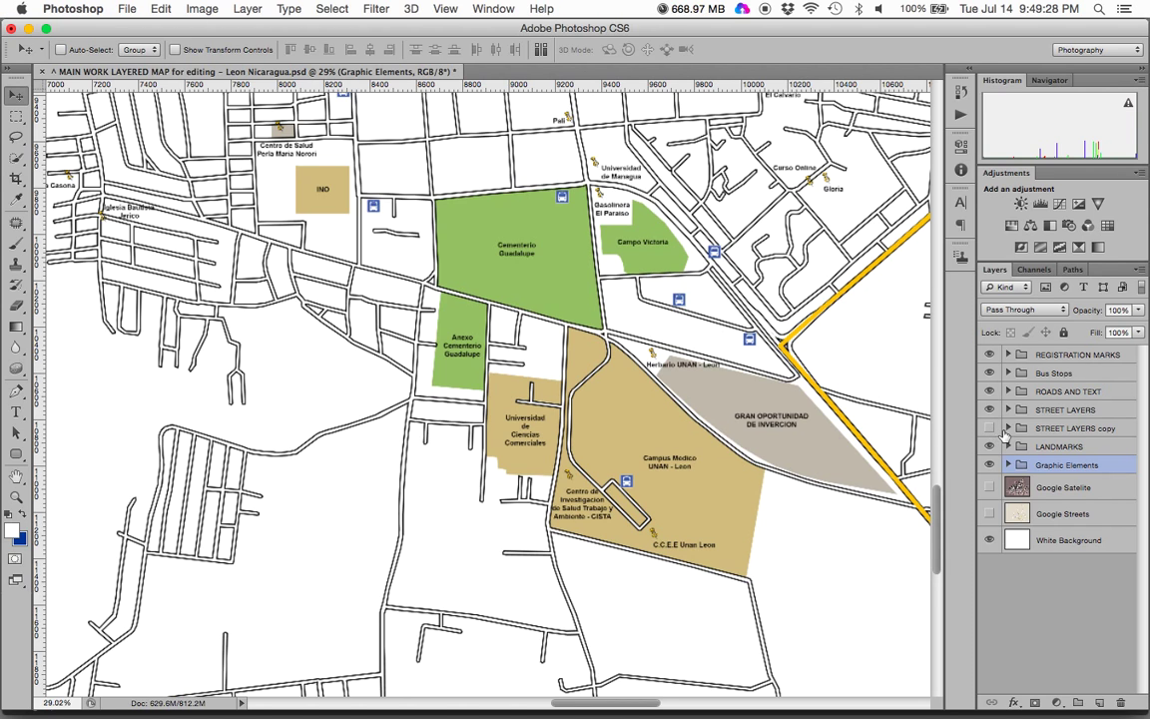
{"action": "left_click", "coordinate": [1044, 410]}
{"action": "left_click", "coordinate": [1050, 414]}
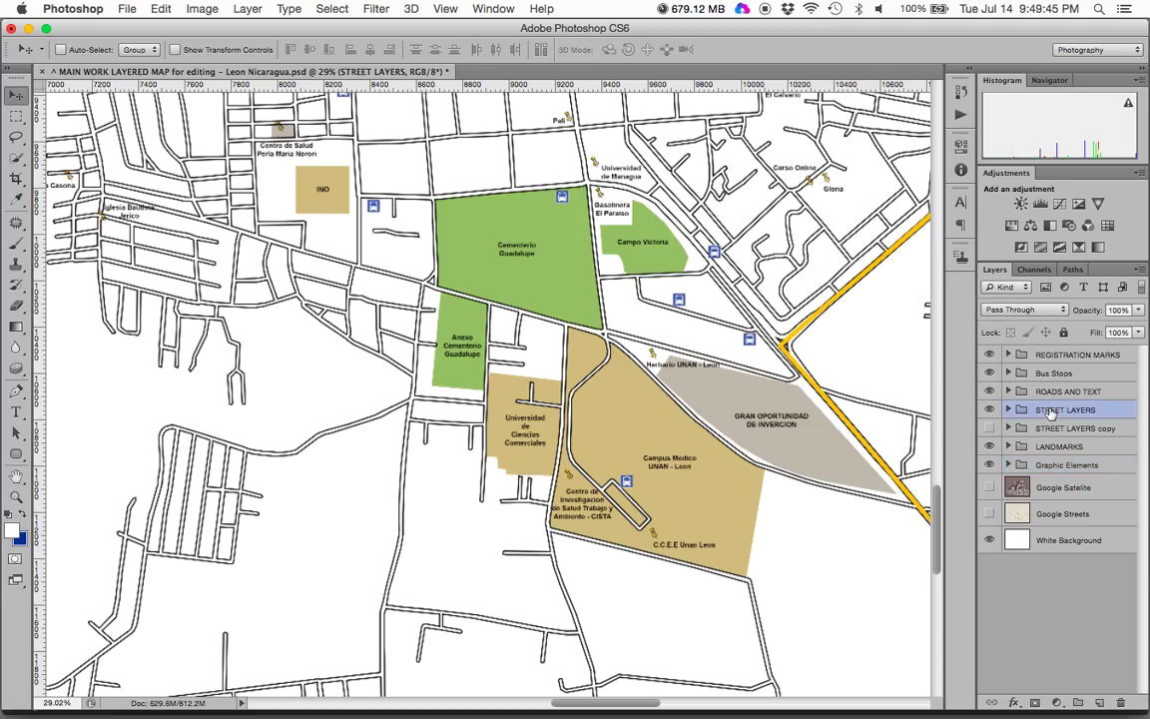
Step: Toggle STREET LAYERS copy off and back on so the yellow street outlines return
{"action": "left_click", "coordinate": [990, 428]}
{"action": "left_click", "coordinate": [989, 429]}
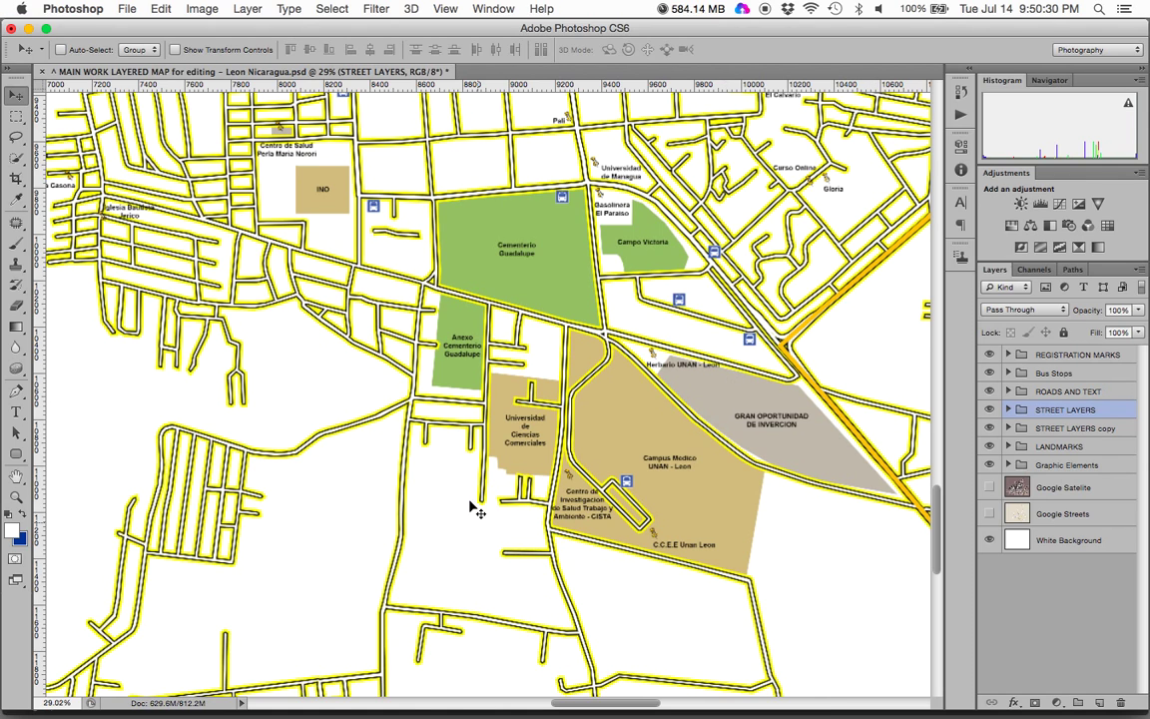
Step: In Affinity Photo, toggle the STREET LAYERS copy group off and on twice to compare
{"action": "key", "text": "ctrl+Up"}
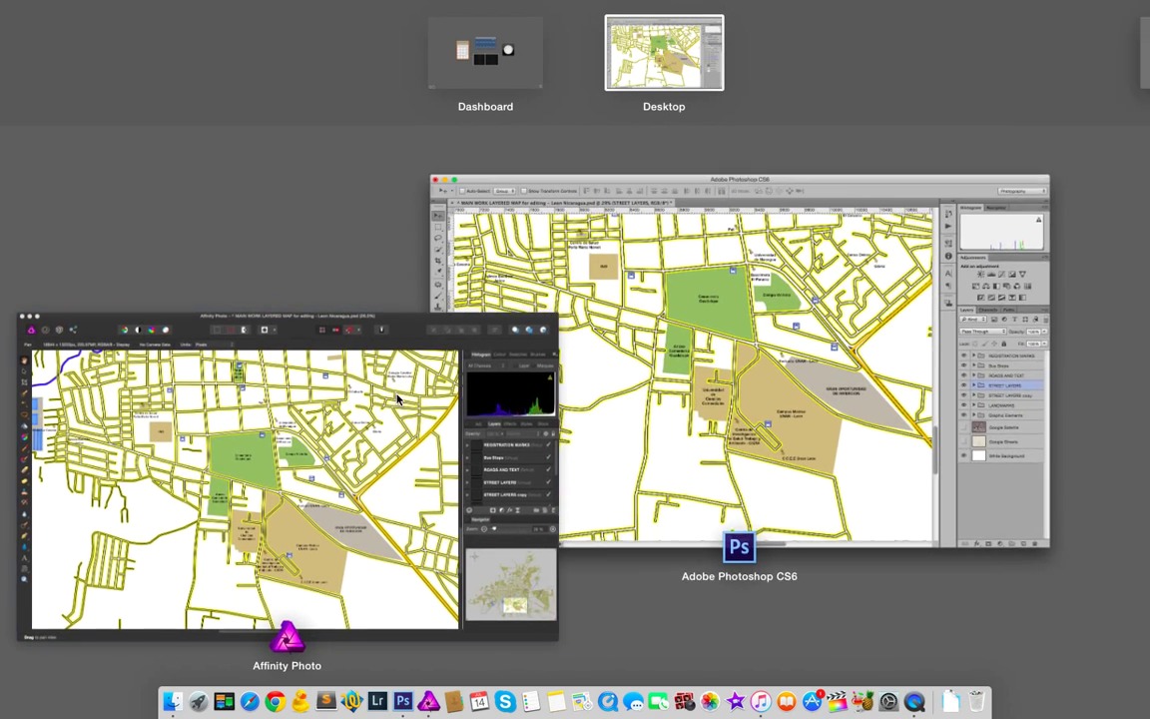
{"action": "left_click", "coordinate": [355, 346]}
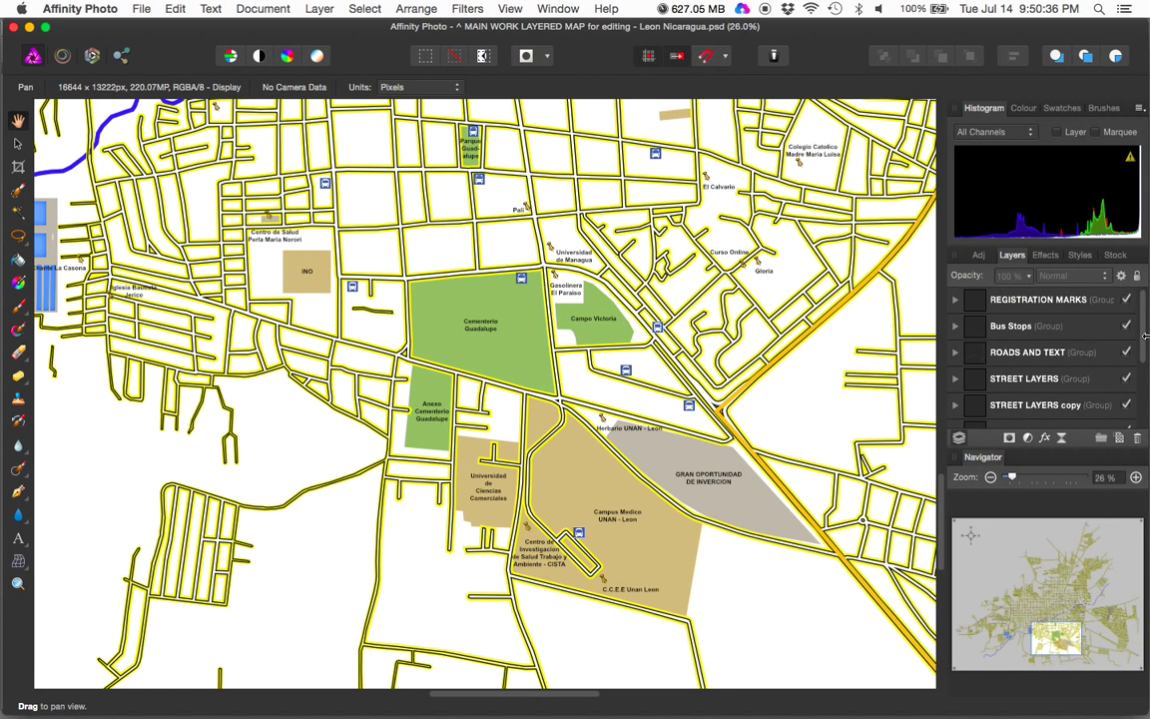
{"action": "scroll", "coordinate": [1146, 348], "scroll_direction": "down", "scroll_amount": 3}
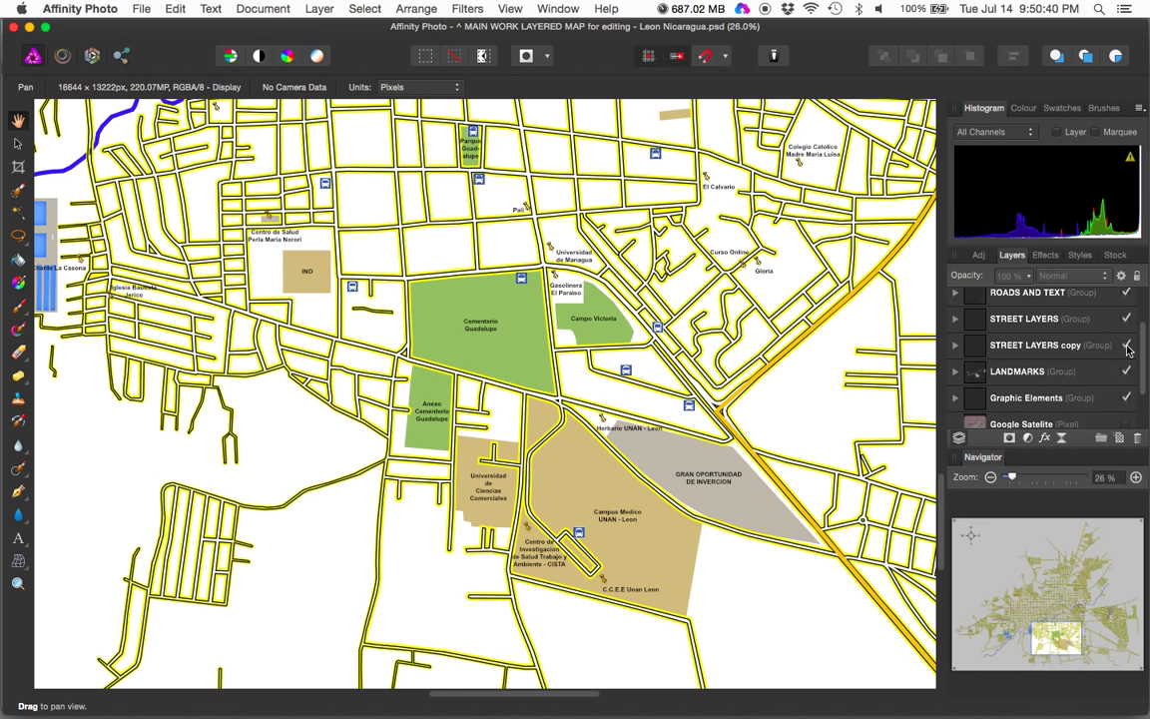
{"action": "left_click", "coordinate": [1127, 346]}
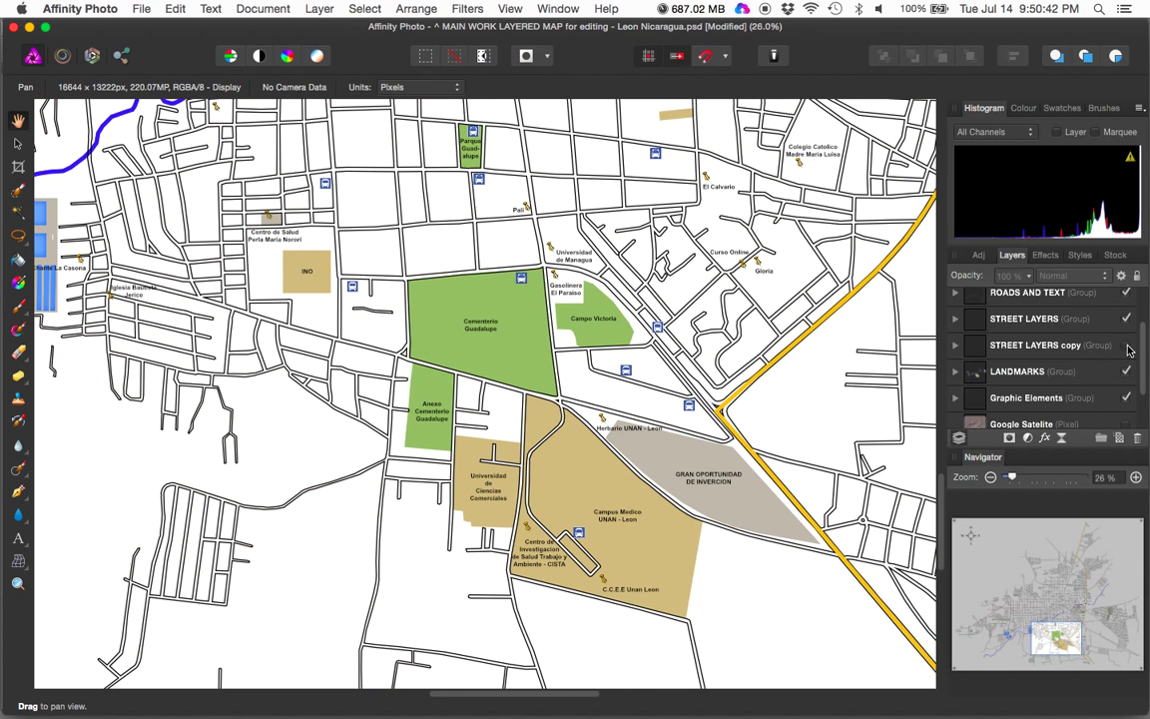
{"action": "left_click", "coordinate": [1127, 346]}
{"action": "left_click", "coordinate": [1127, 345]}
{"action": "left_click", "coordinate": [1128, 345]}
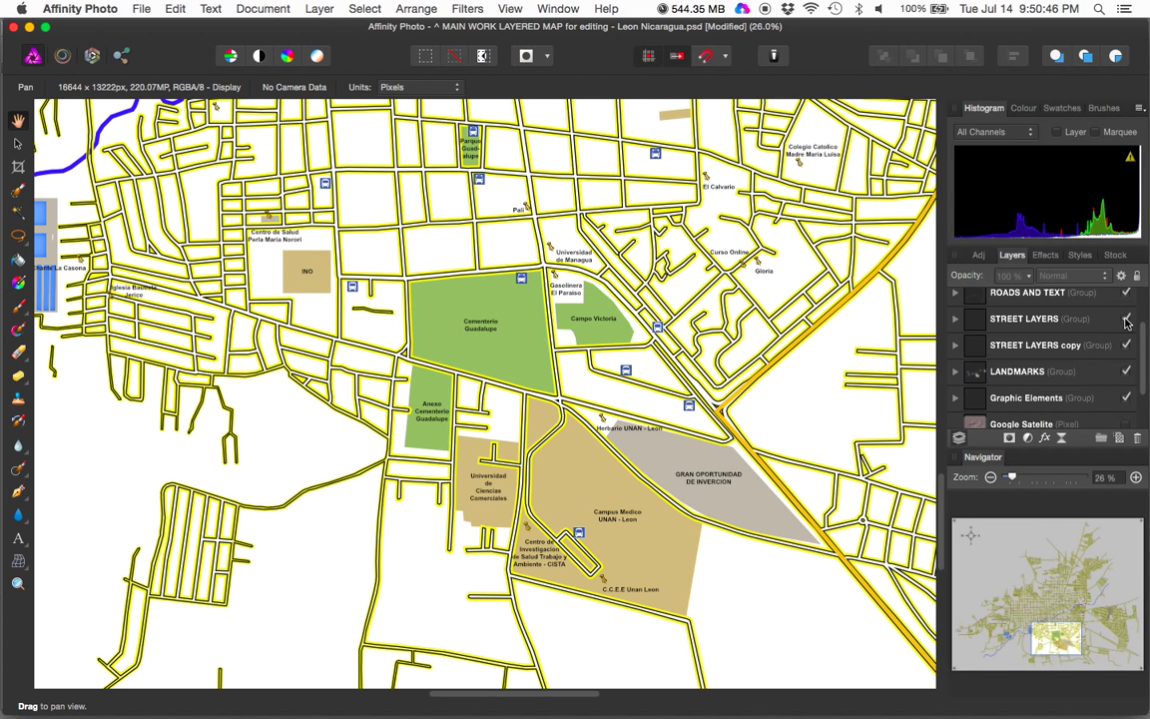
Step: Hide STREET LAYERS, toggle STREET LAYERS copy, then turn STREET LAYERS back on
{"action": "left_click", "coordinate": [1128, 319]}
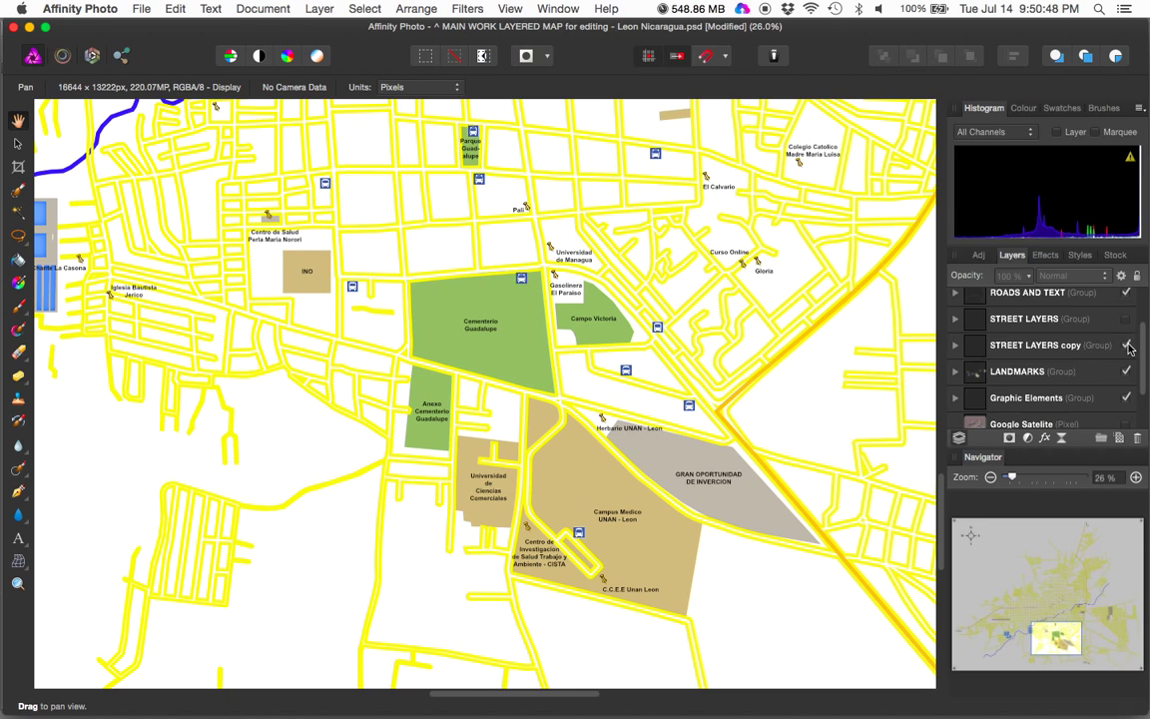
{"action": "left_click", "coordinate": [1128, 346]}
{"action": "left_click", "coordinate": [1127, 345]}
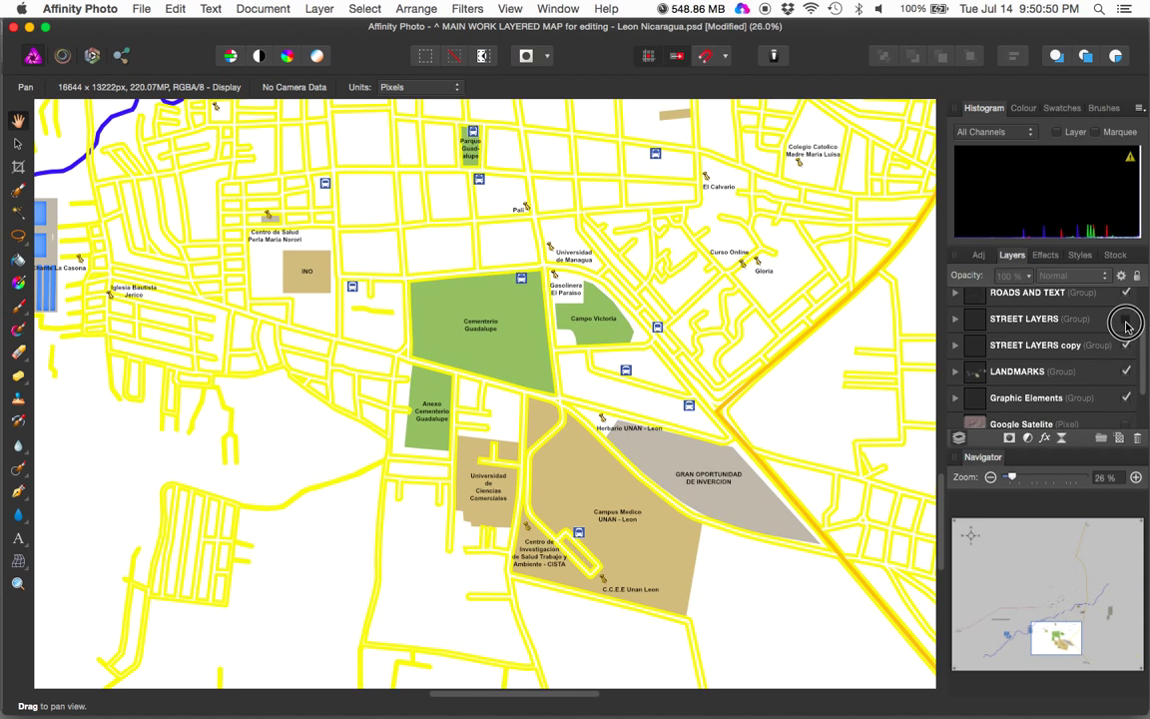
{"action": "left_click", "coordinate": [1128, 319]}
{"action": "scroll", "coordinate": [659, 332], "scroll_direction": "up", "scroll_amount": 3}
Step: Expand STREET LAYERS, scroll through its shapes, then collapse it back to a single row
{"action": "scroll", "coordinate": [659, 332], "scroll_direction": "up", "scroll_amount": 3}
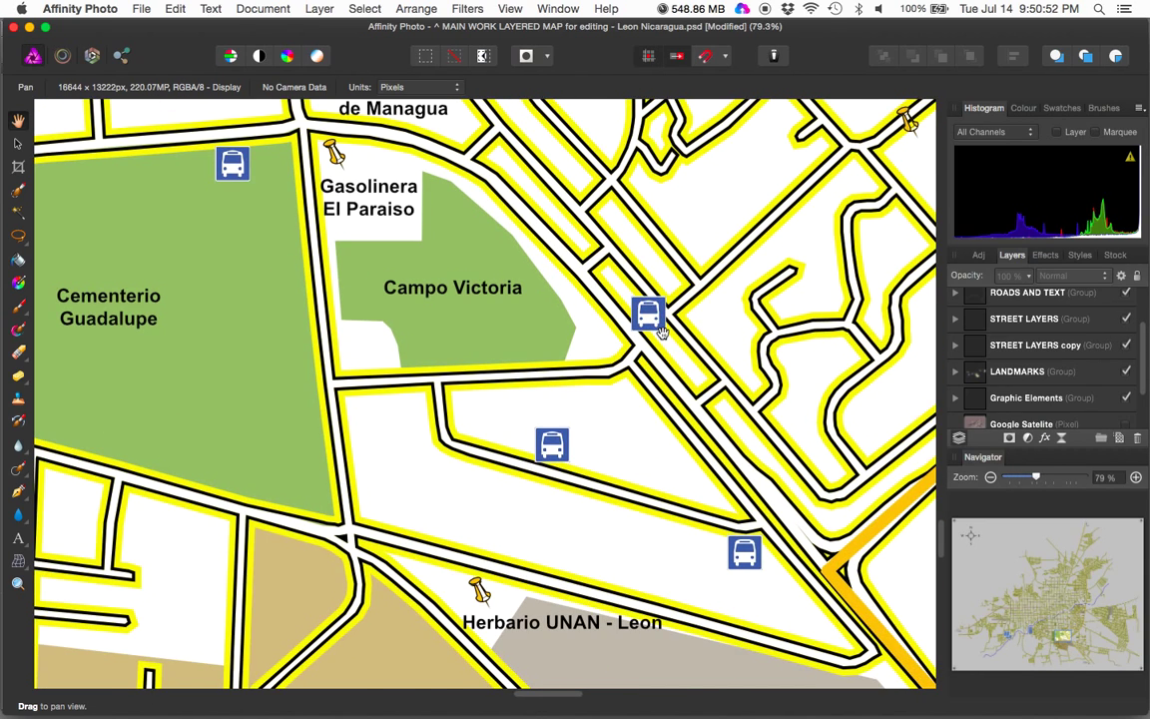
{"action": "scroll", "coordinate": [659, 331], "scroll_direction": "up", "scroll_amount": 1}
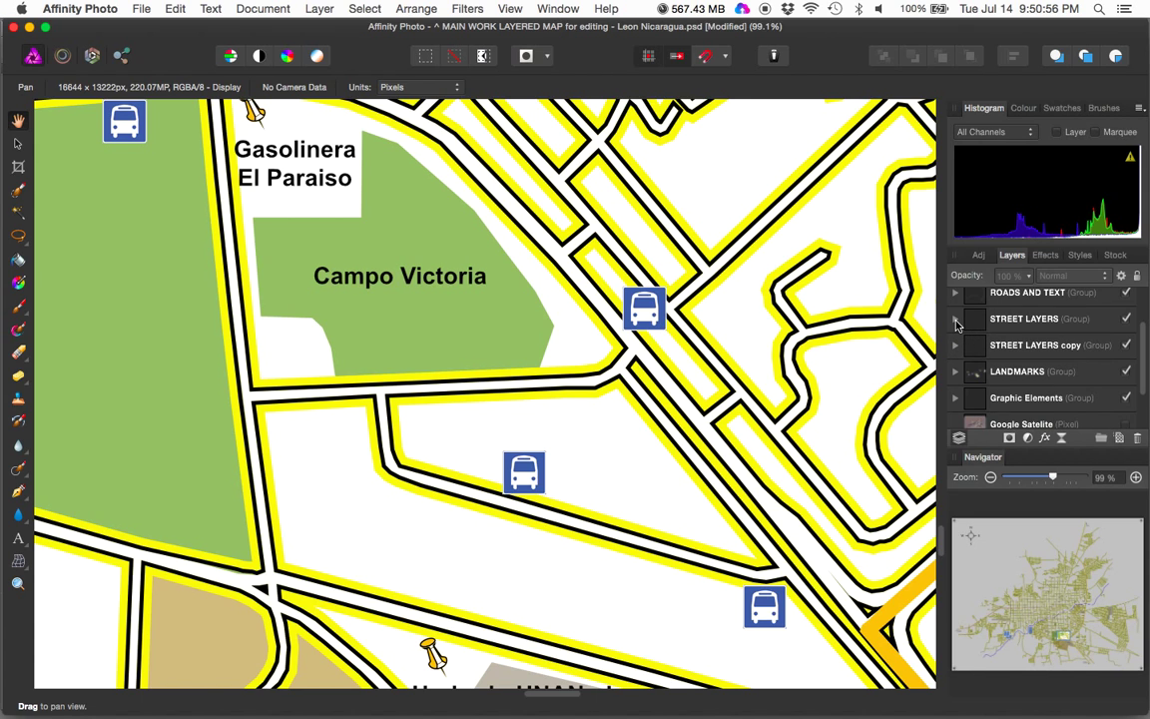
{"action": "left_click", "coordinate": [956, 320]}
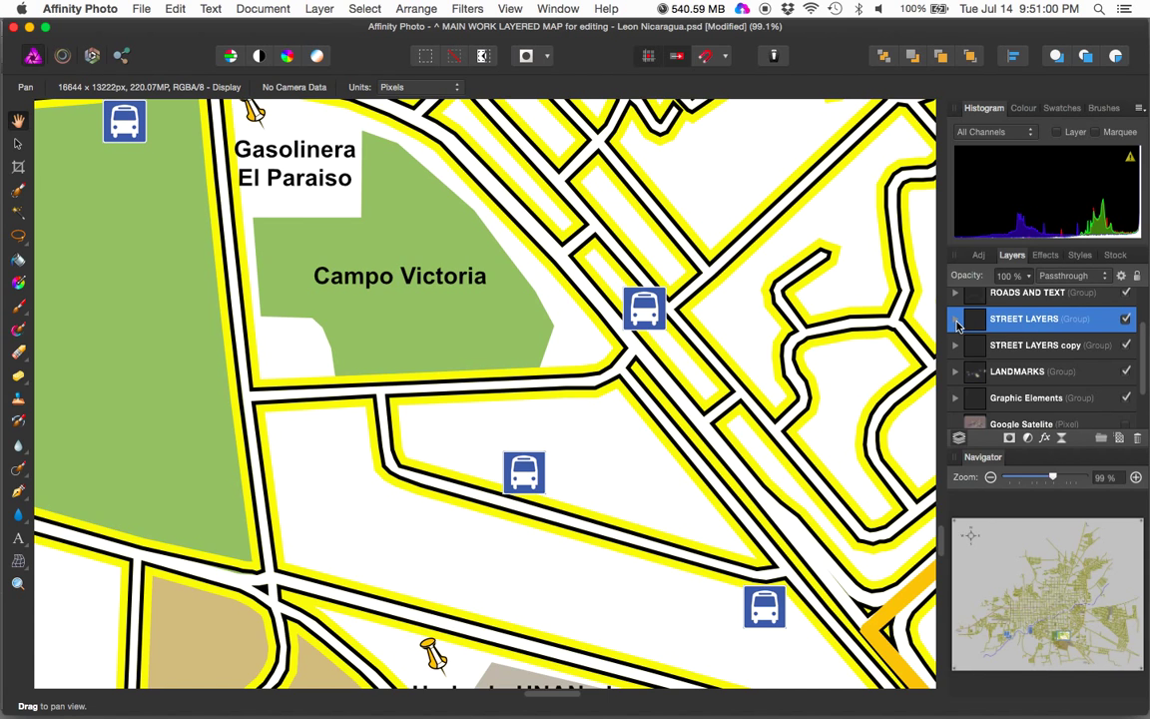
{"action": "left_click", "coordinate": [956, 319]}
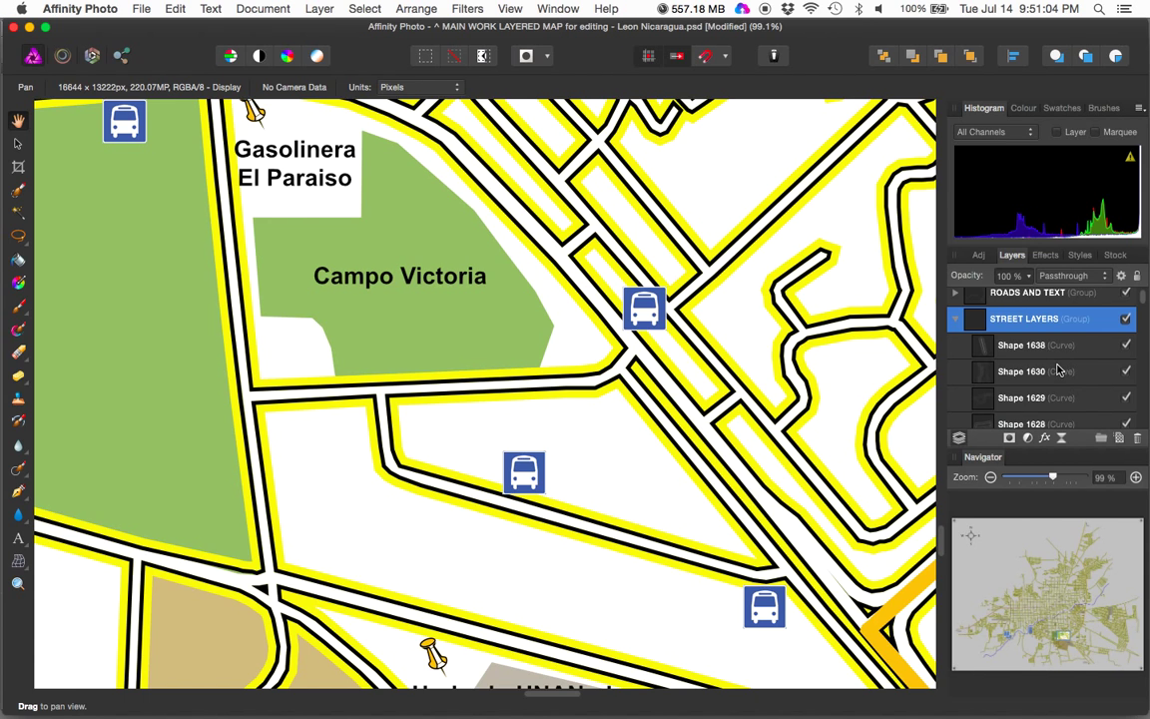
{"action": "scroll", "coordinate": [1043, 354], "scroll_direction": "down", "scroll_amount": 10}
{"action": "scroll", "coordinate": [1060, 372], "scroll_direction": "down", "scroll_amount": 20}
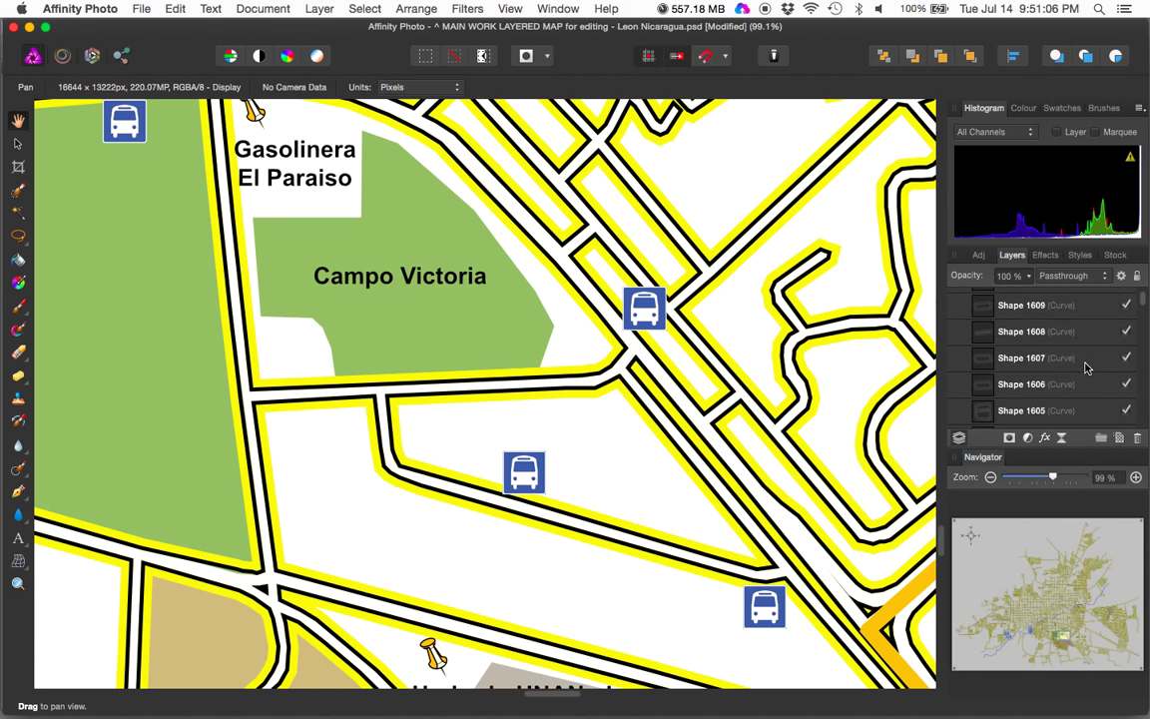
{"action": "scroll", "coordinate": [1112, 359], "scroll_direction": "down", "scroll_amount": 3}
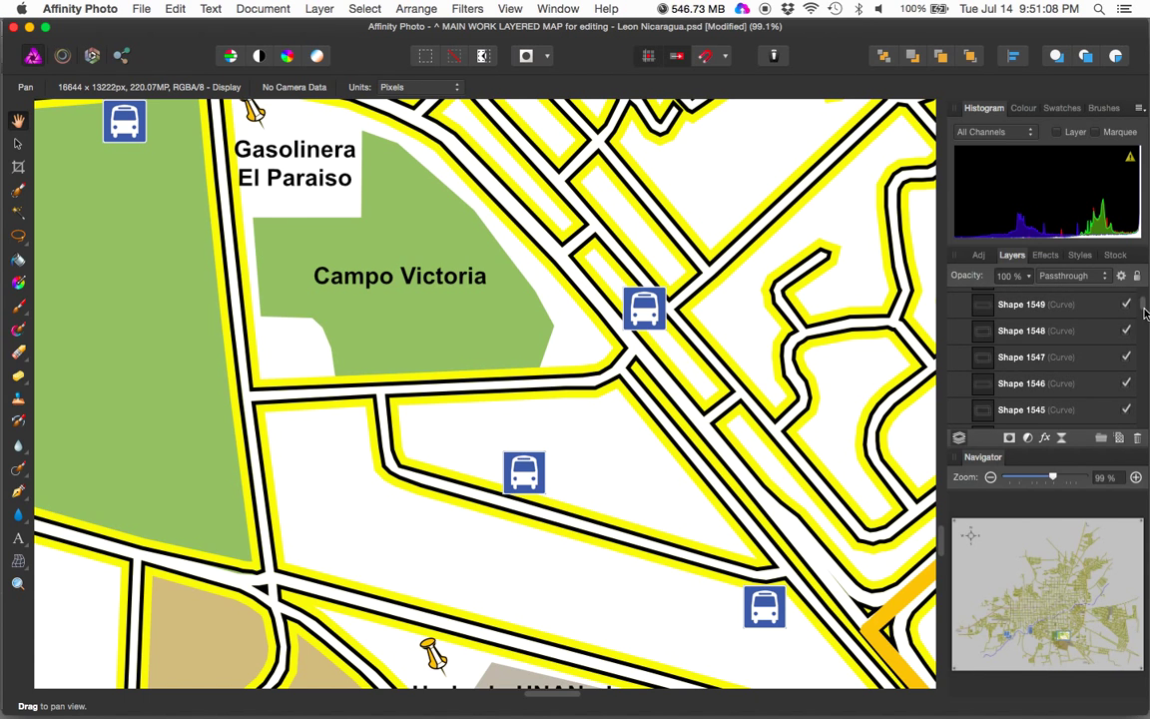
{"action": "left_click_drag", "start_coordinate": [1145, 308], "coordinate": [1131, 284]}
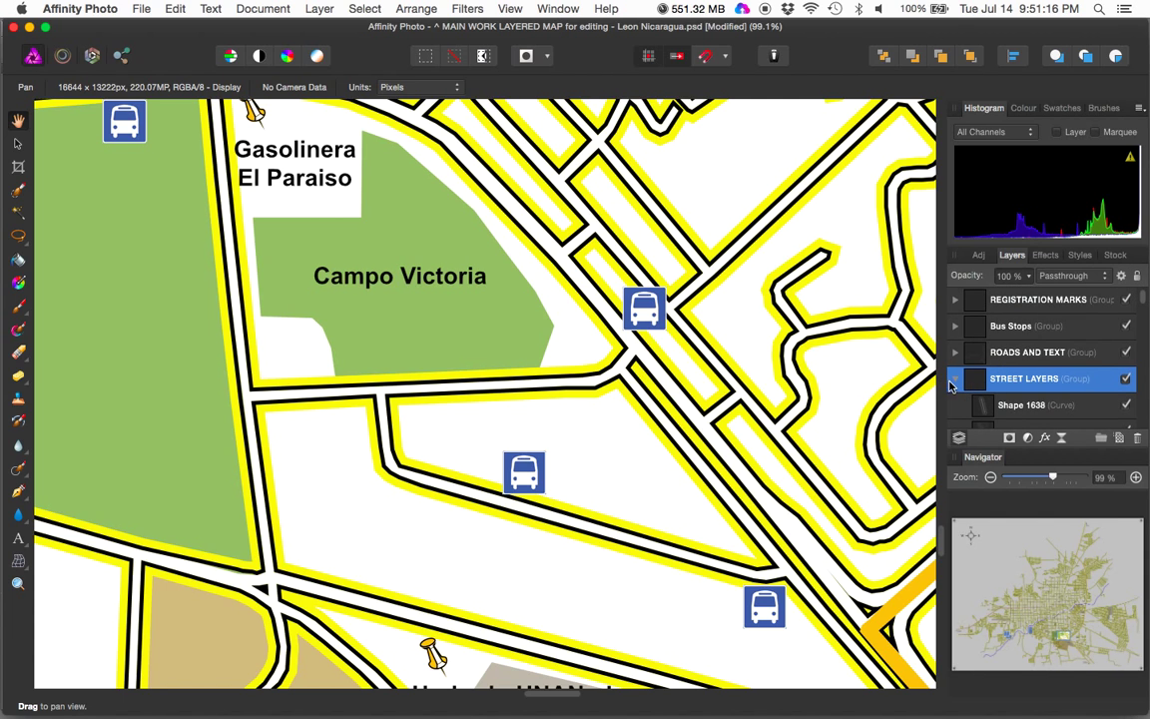
{"action": "left_click", "coordinate": [956, 385]}
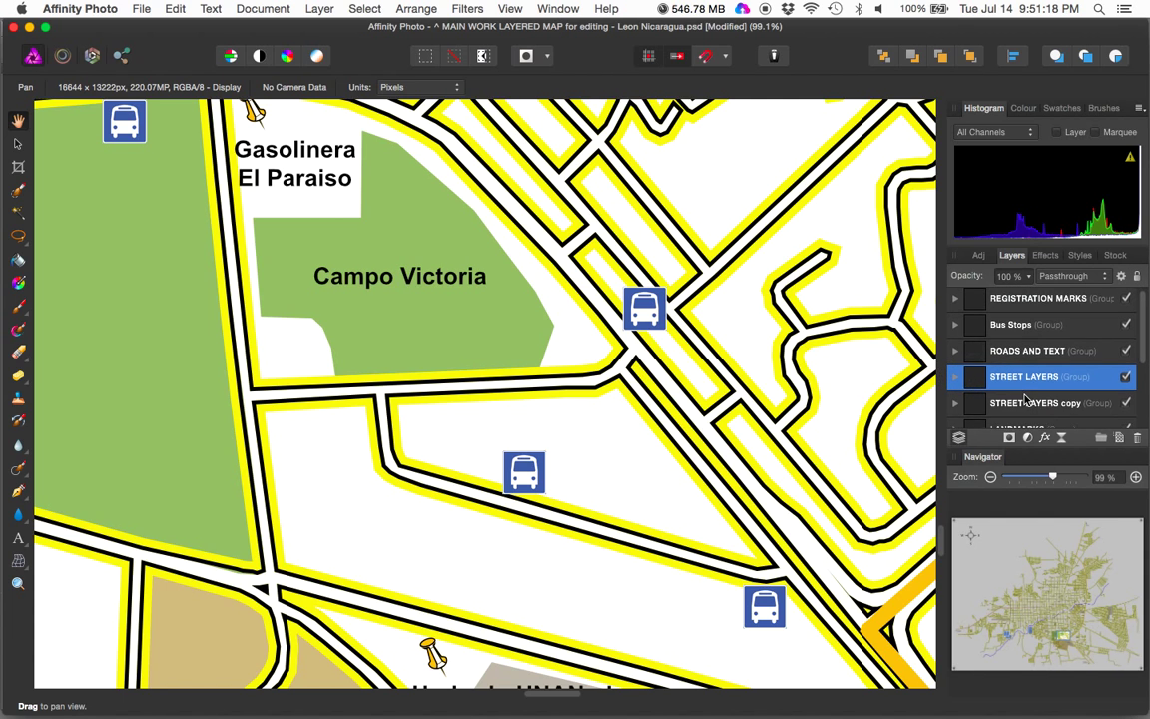
Step: Pan to Cementerio Guadalupe and hide both STREET LAYERS and STREET LAYERS copy groups
{"action": "scroll", "coordinate": [1028, 391], "scroll_direction": "down", "scroll_amount": 1}
{"action": "scroll", "coordinate": [1028, 391], "scroll_direction": "down", "scroll_amount": 2}
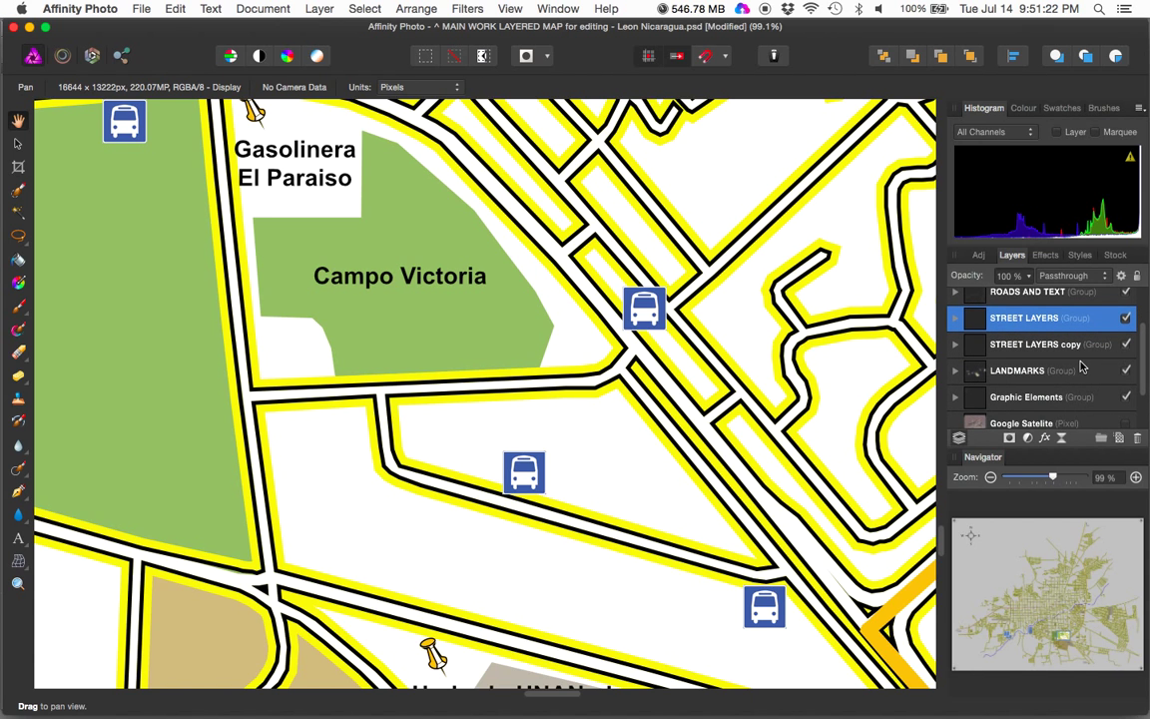
{"action": "scroll", "coordinate": [1108, 367], "scroll_direction": "up", "scroll_amount": 1}
{"action": "left_click_drag", "start_coordinate": [608, 341], "coordinate": [894, 376]}
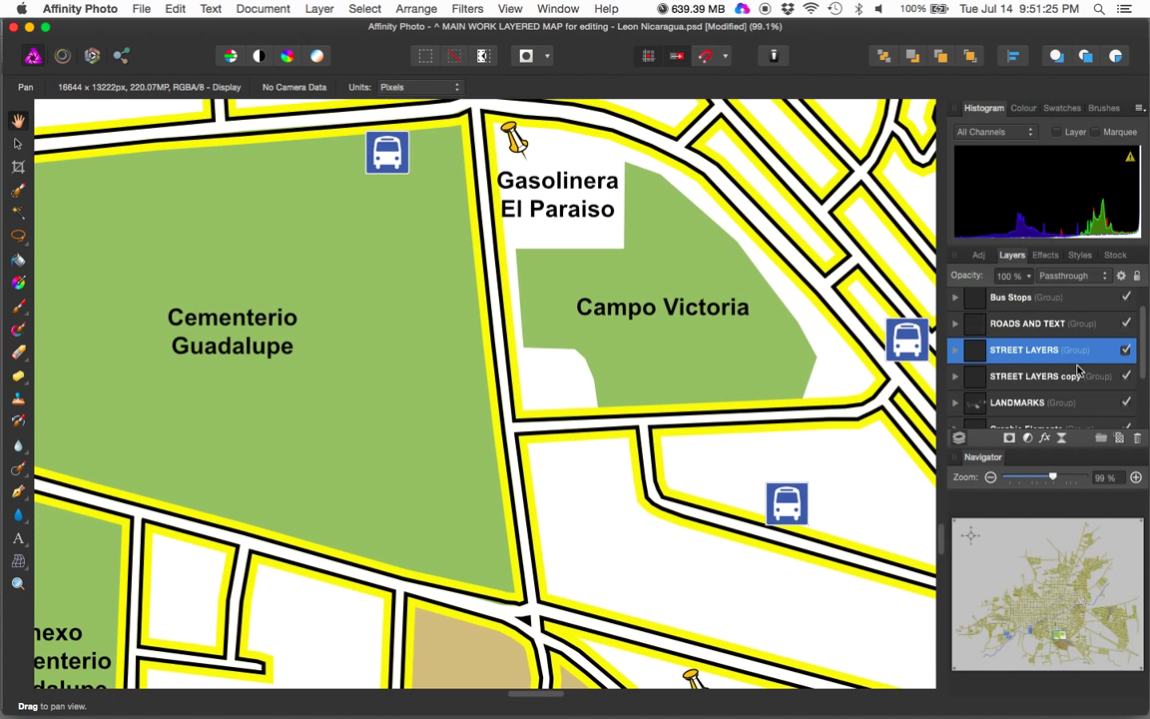
{"action": "left_click", "coordinate": [1126, 350]}
{"action": "left_click", "coordinate": [1126, 377]}
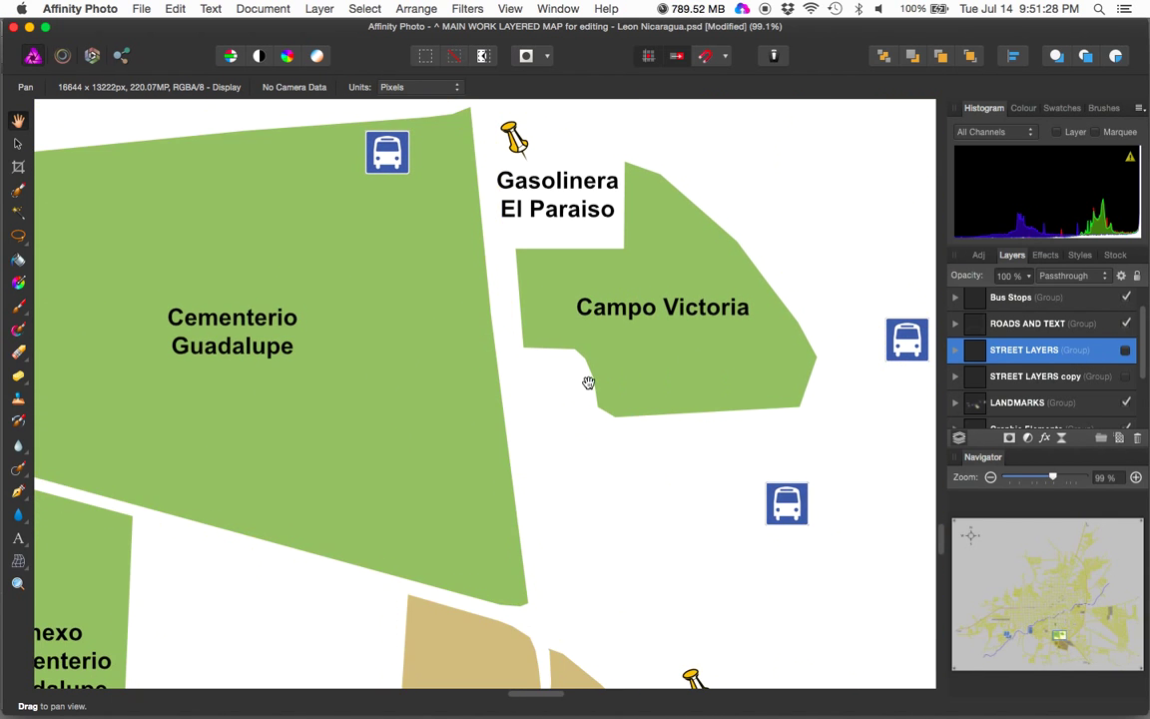
{"action": "left_click_drag", "start_coordinate": [304, 433], "coordinate": [550, 421]}
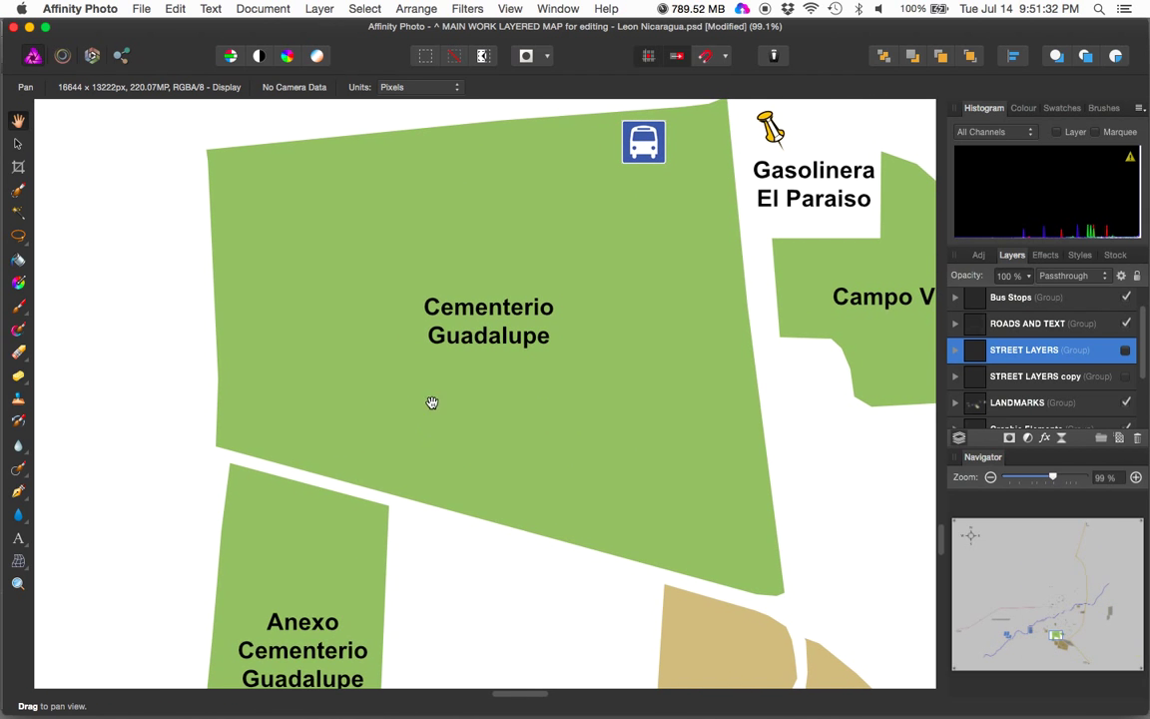
{"action": "key", "text": "ctrl+Up"}
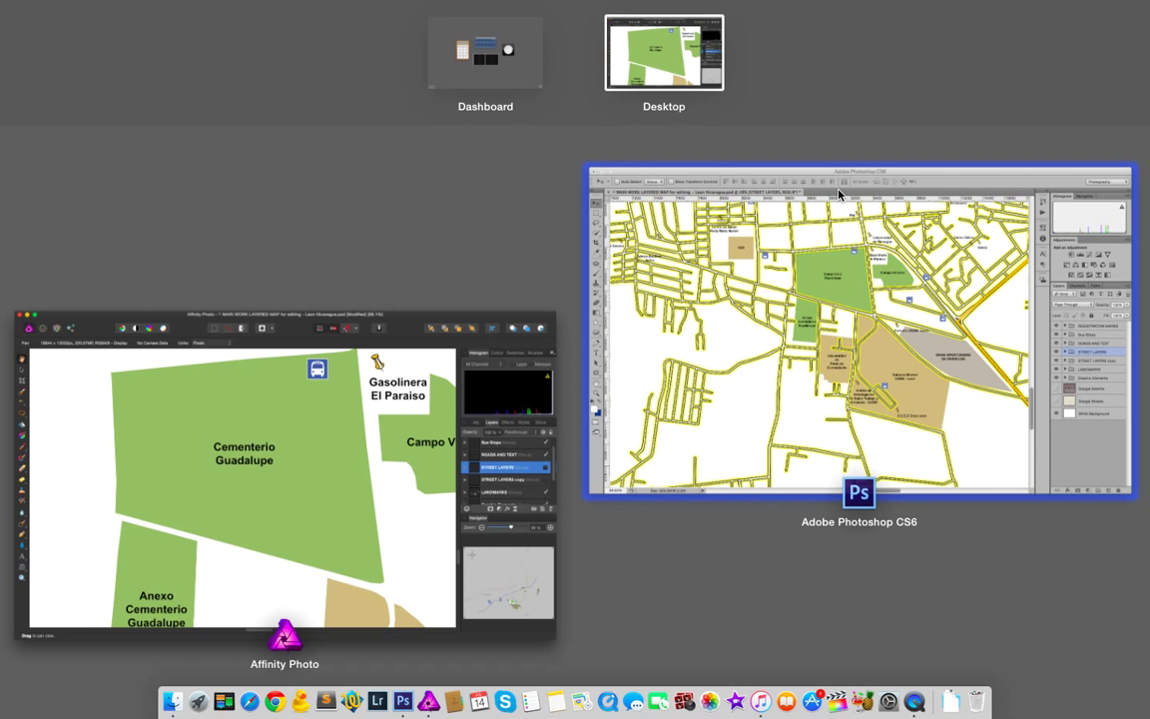
Step: Bring Photoshop CS6 forward and hide its STREET LAYERS group, then open Mission Control
{"action": "left_click", "coordinate": [873, 174]}
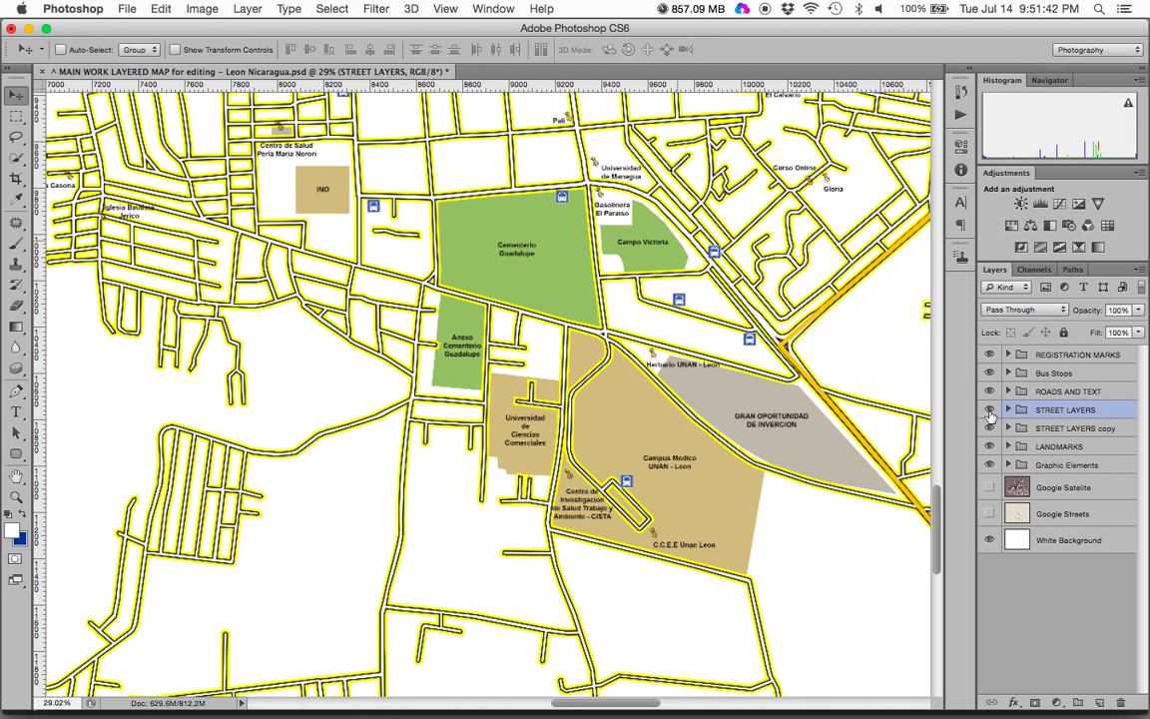
{"action": "left_click", "coordinate": [989, 410]}
{"action": "key", "text": "ctrl+Up"}
Step: In Affinity Photo, zoom out to about 42% and pan to the cemeteries and campus, then return to Photoshop
{"action": "left_click", "coordinate": [351, 419]}
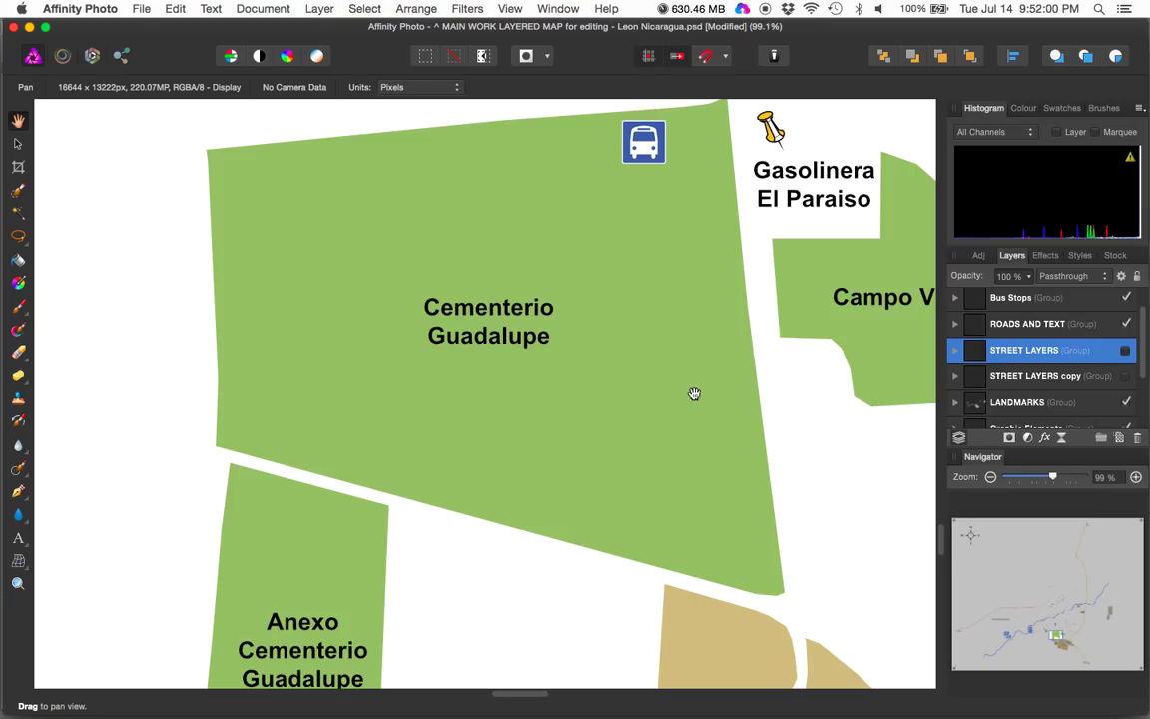
{"action": "scroll", "coordinate": [694, 393], "scroll_direction": "down", "scroll_amount": 5}
{"action": "scroll", "coordinate": [693, 394], "scroll_direction": "down", "scroll_amount": 2}
{"action": "left_click_drag", "start_coordinate": [699, 393], "coordinate": [504, 304]}
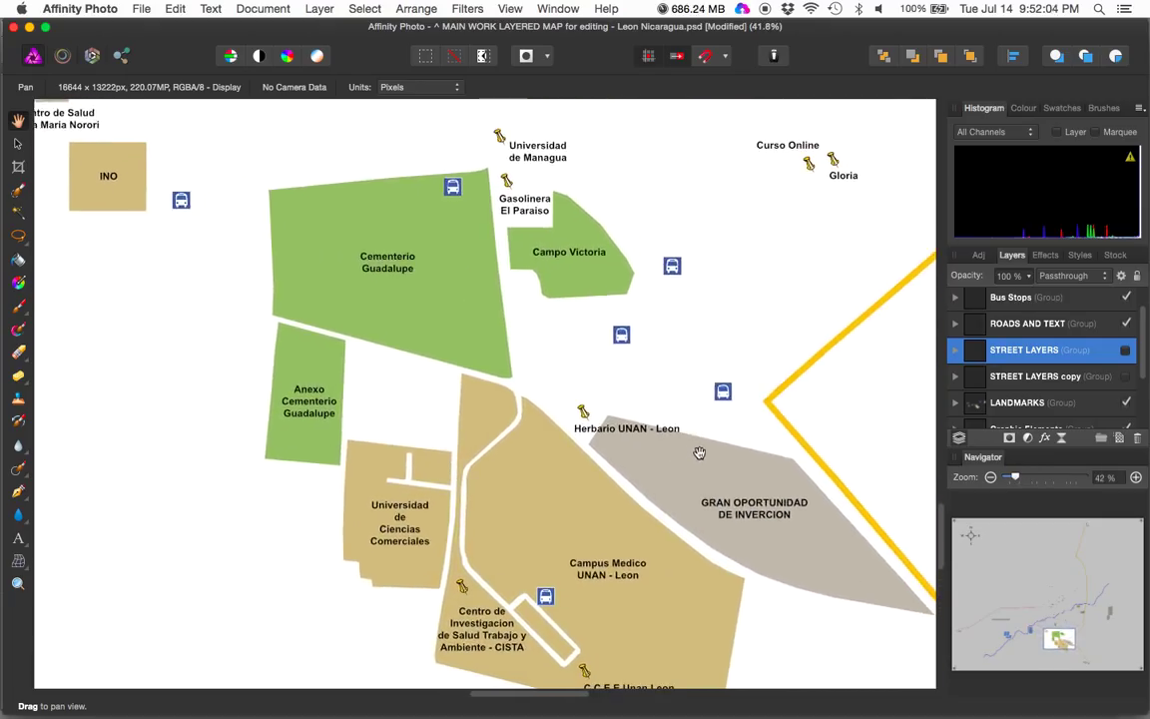
{"action": "key", "text": "super+Tab"}
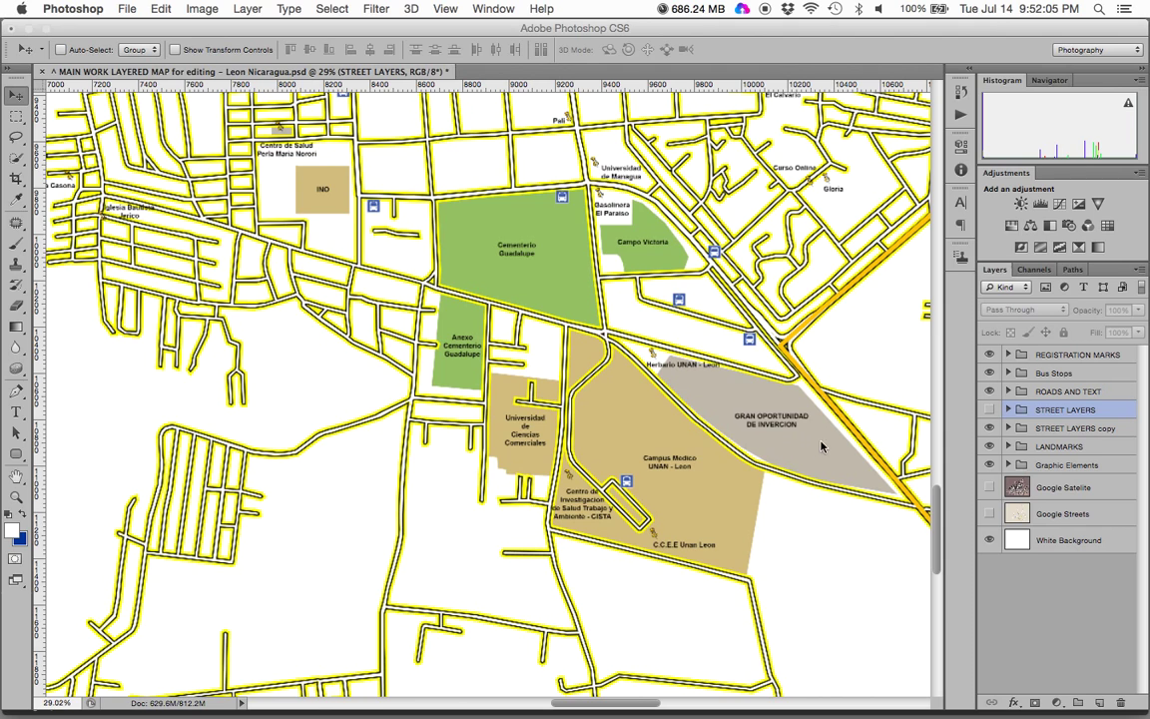
Step: Hide Photoshop's STREET LAYERS copy group so roads lose their black outlines, then open Mission Control
{"action": "left_click", "coordinate": [991, 429]}
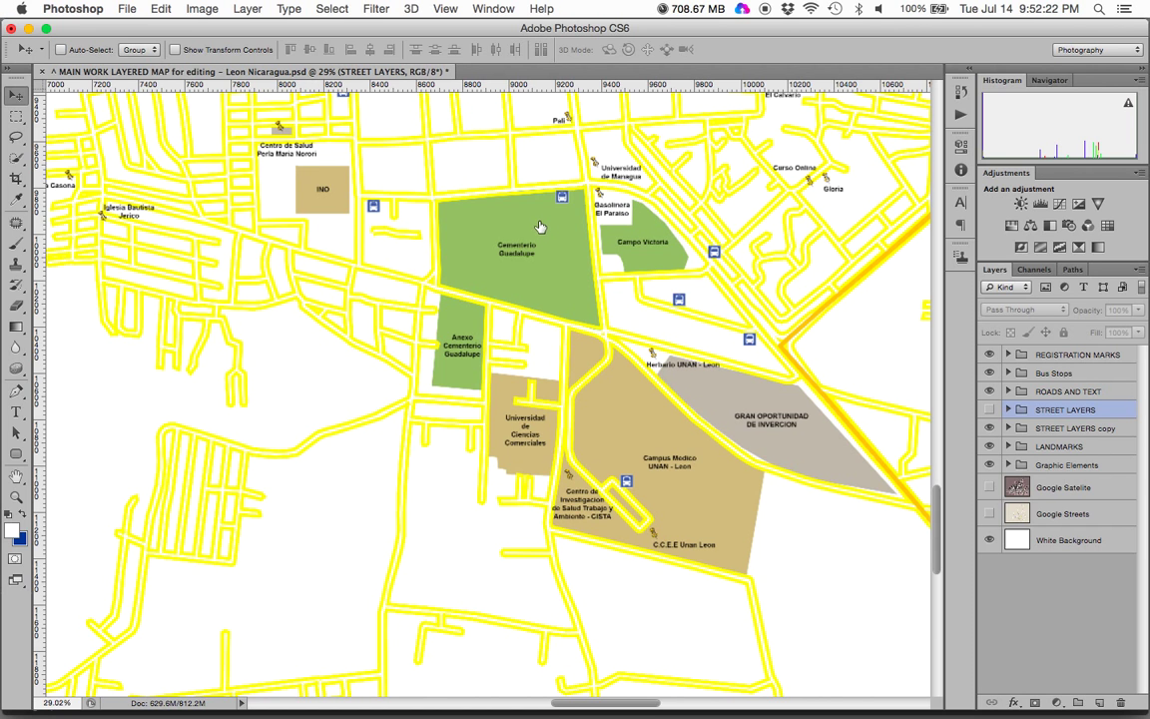
{"action": "mouse_move", "coordinate": [361, 694]}
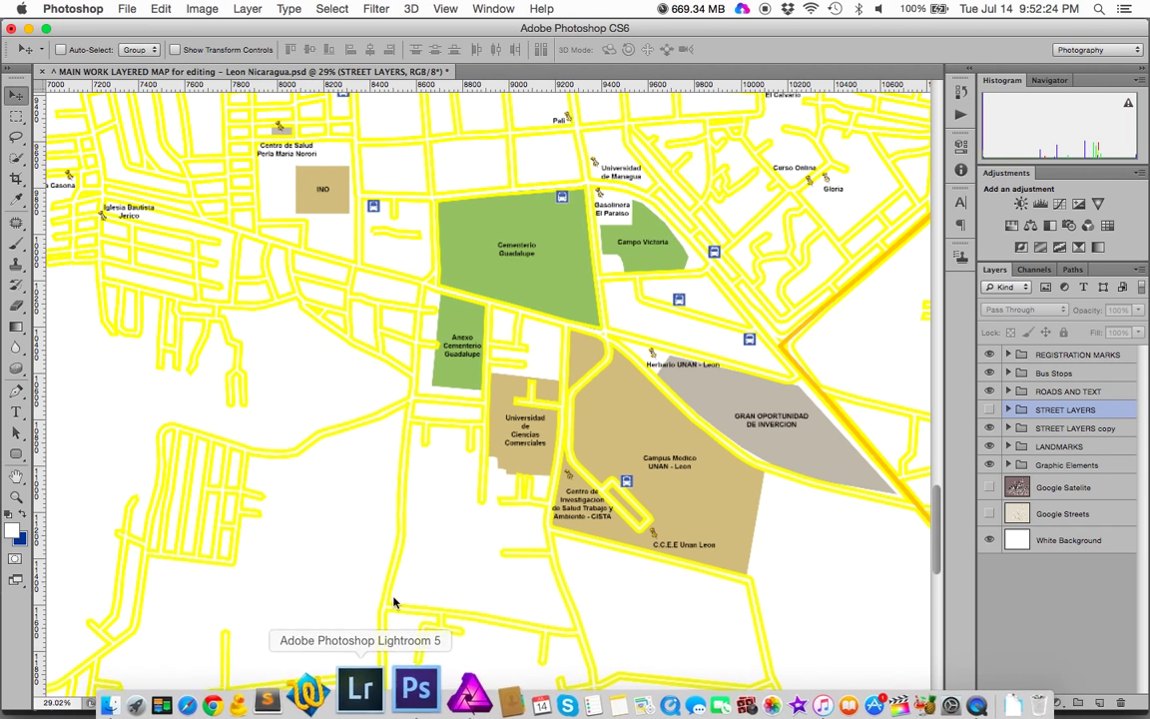
{"action": "key", "text": "ctrl+Up"}
Step: Back in Affinity Photo, toggle the LANDMARKS group off and on twice to see its shapes
{"action": "left_click", "coordinate": [391, 426]}
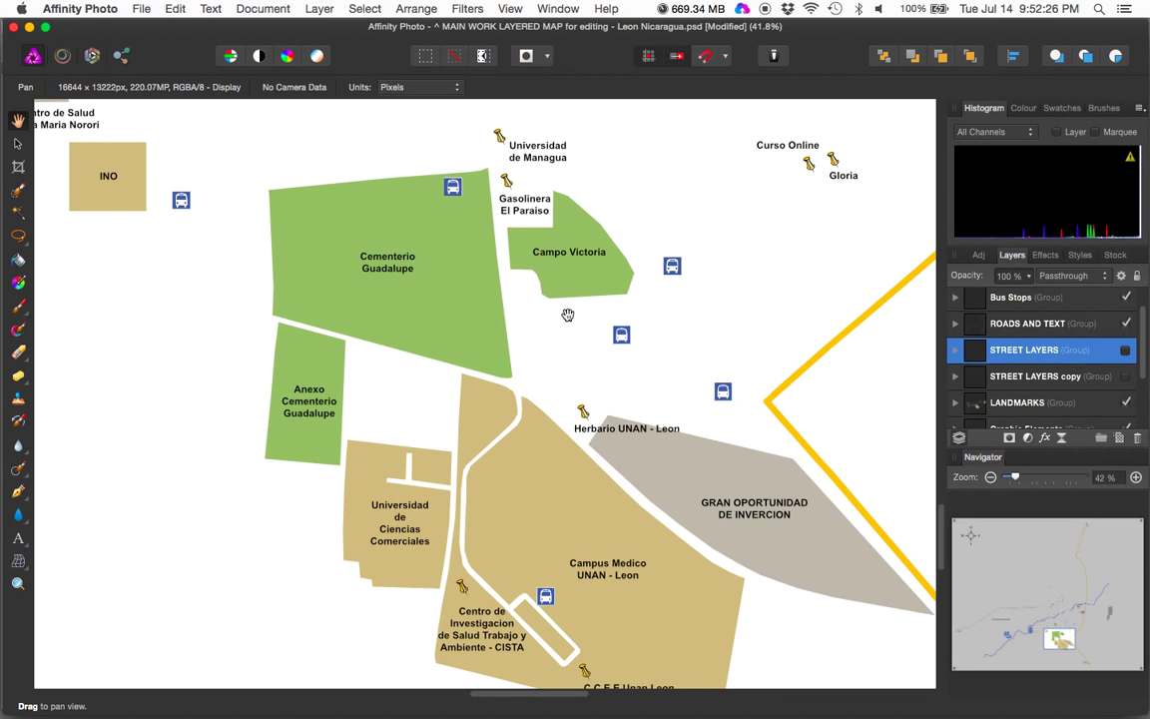
{"action": "scroll", "coordinate": [1139, 365], "scroll_direction": "down", "scroll_amount": 2}
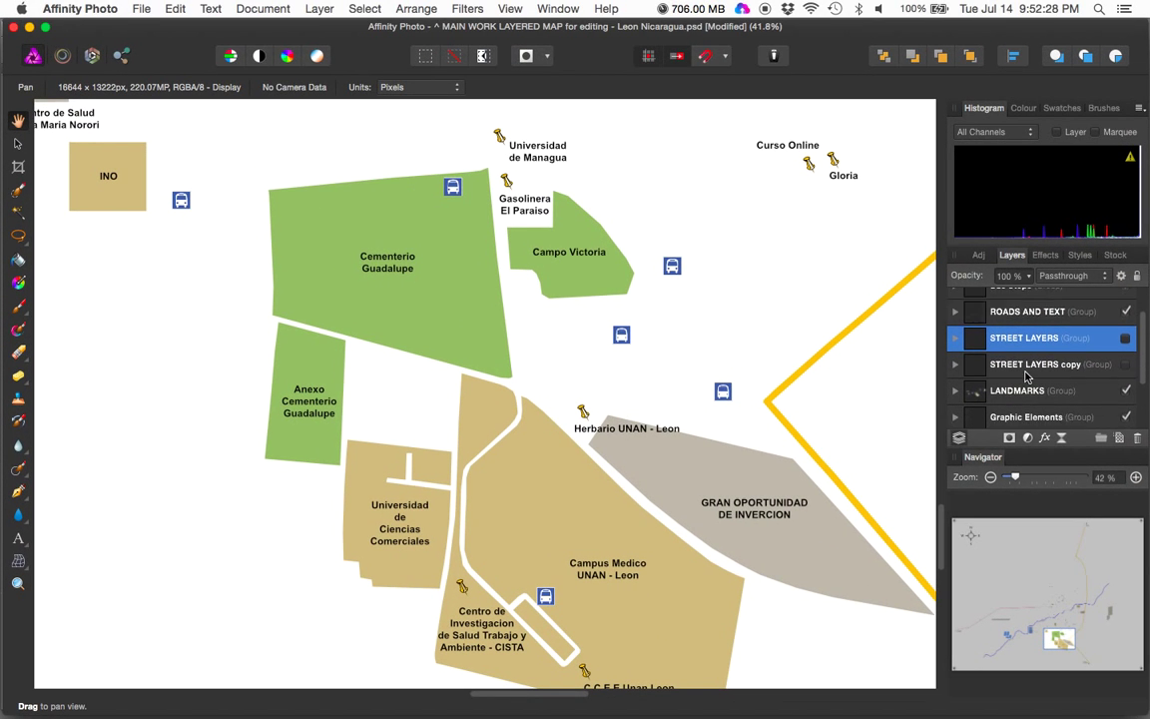
{"action": "left_click", "coordinate": [1126, 364]}
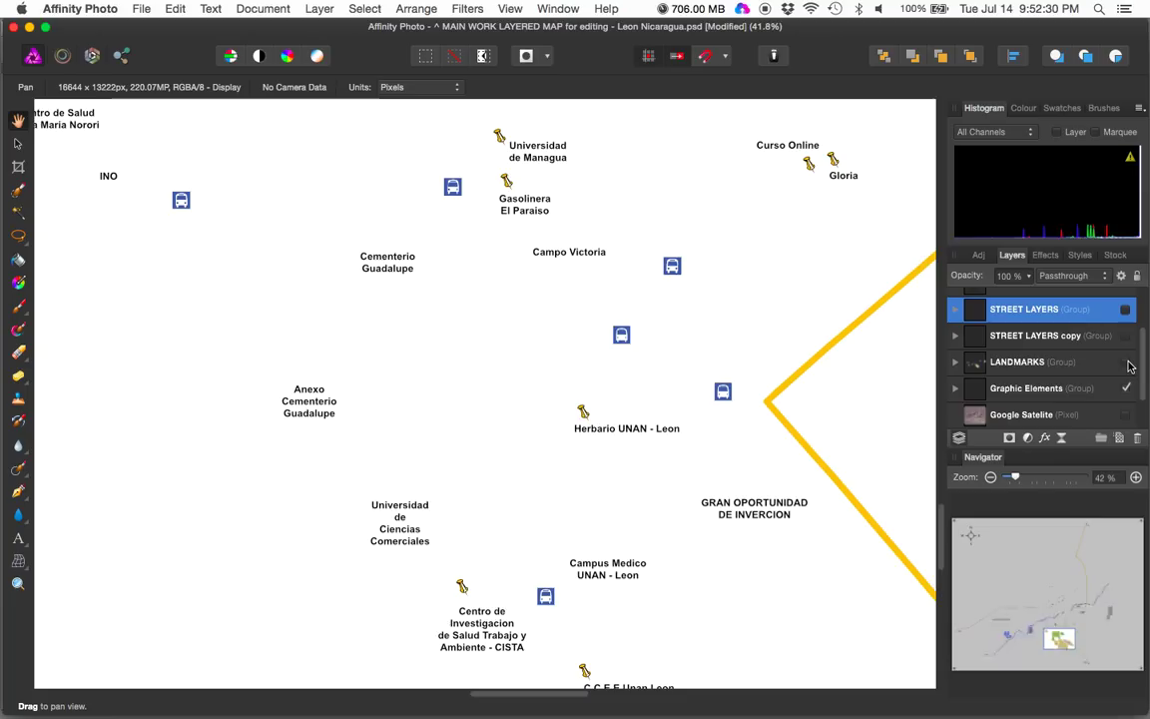
{"action": "left_click", "coordinate": [1128, 364]}
{"action": "left_click", "coordinate": [1126, 363]}
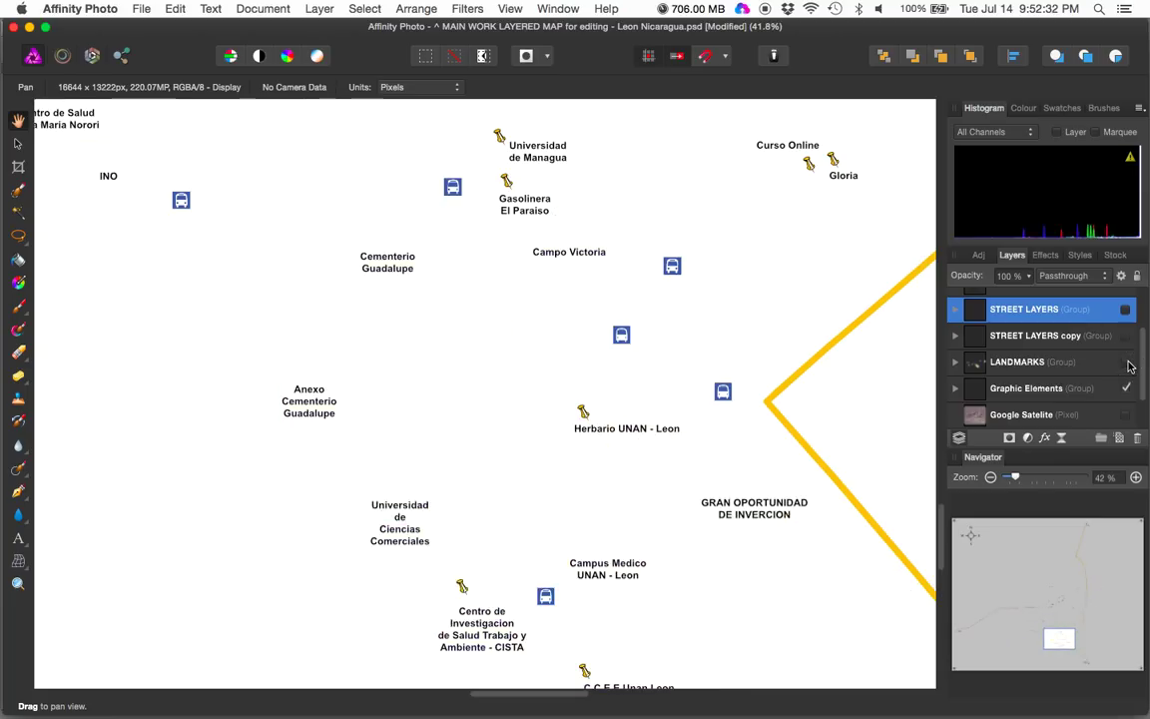
{"action": "left_click", "coordinate": [1127, 362]}
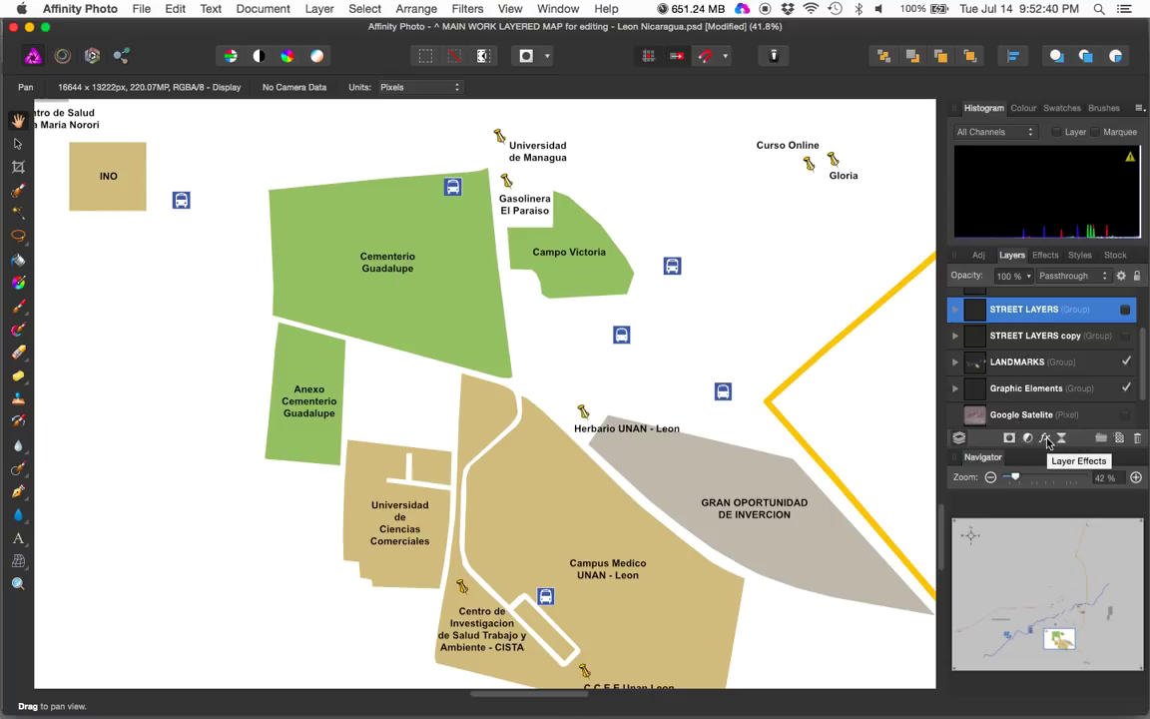
Step: Add a Bevel / Emboss effect of type Emboss with 5 px radius to STREET LAYERS
{"action": "left_click", "coordinate": [1046, 441]}
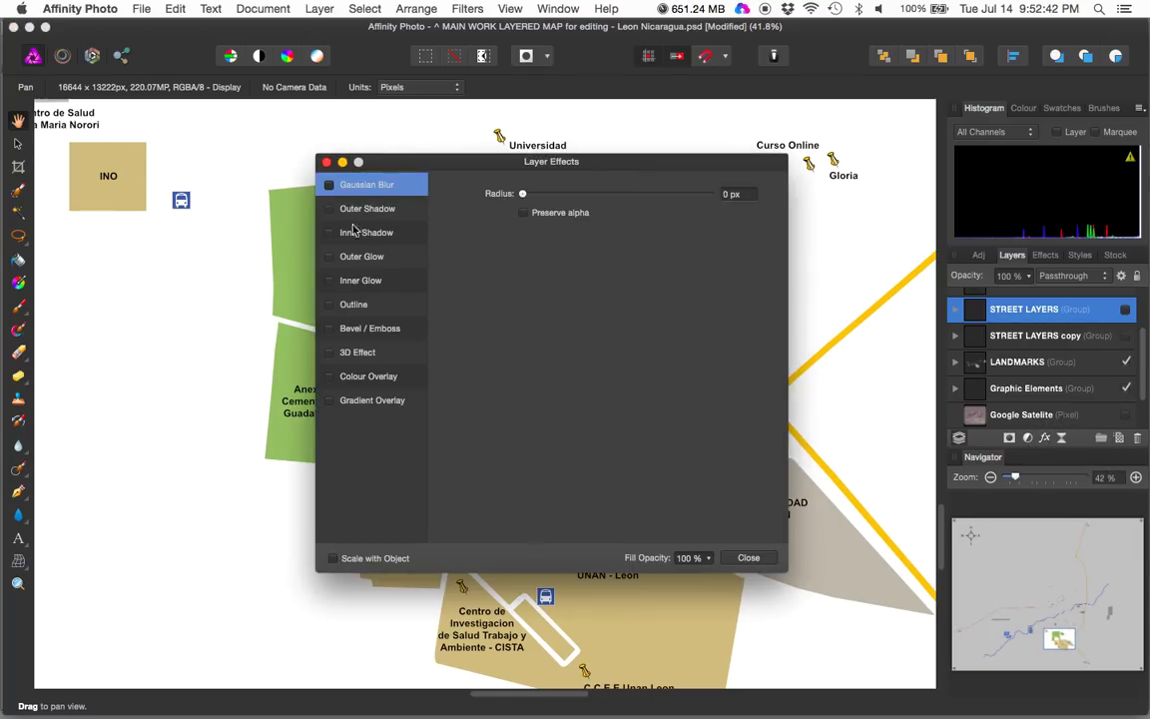
{"action": "left_click_drag", "start_coordinate": [383, 152], "coordinate": [554, 137]}
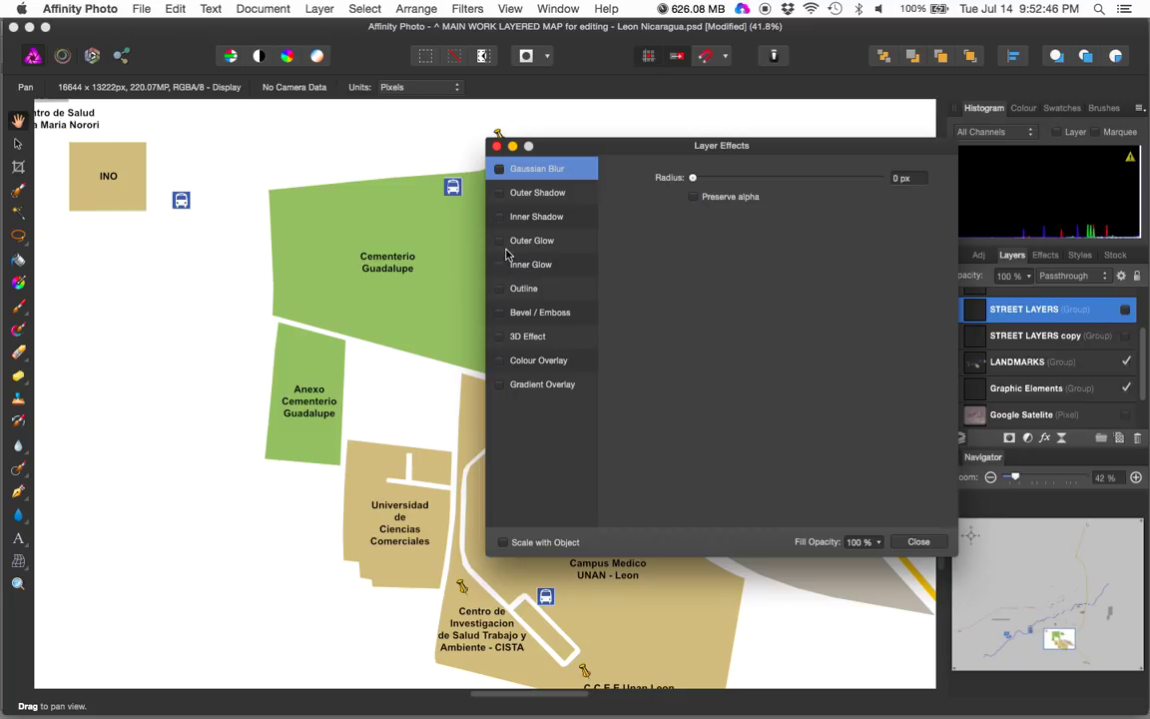
{"action": "left_click", "coordinate": [521, 312]}
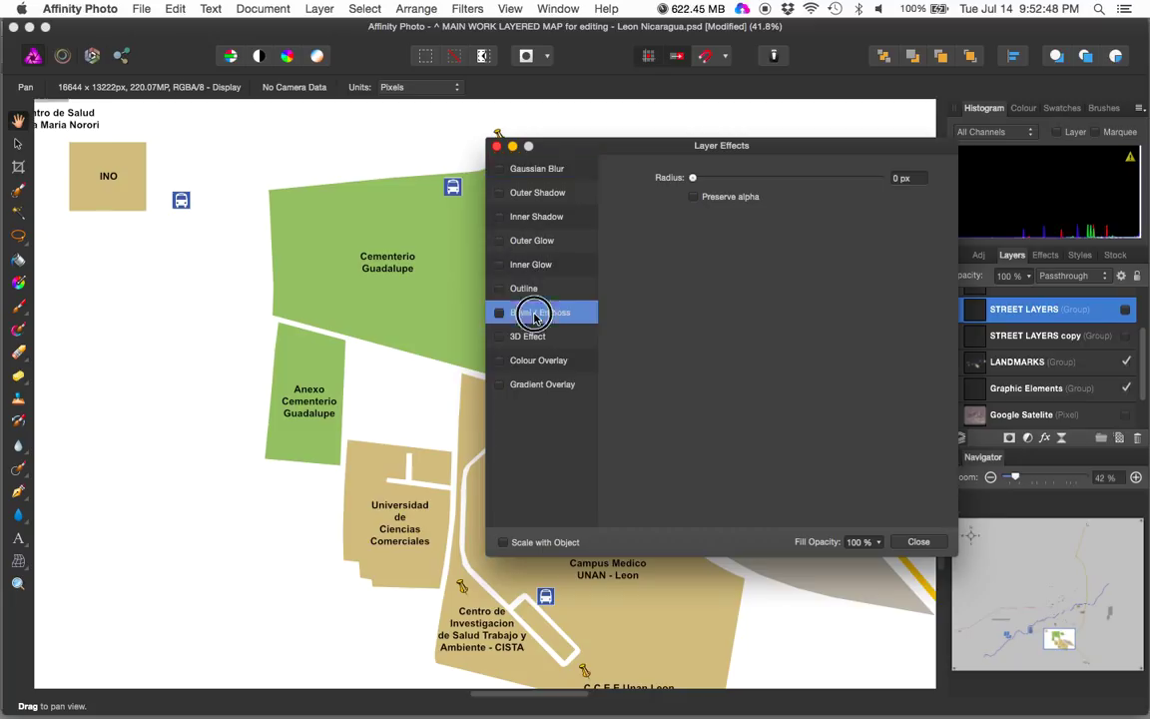
{"action": "left_click", "coordinate": [754, 177]}
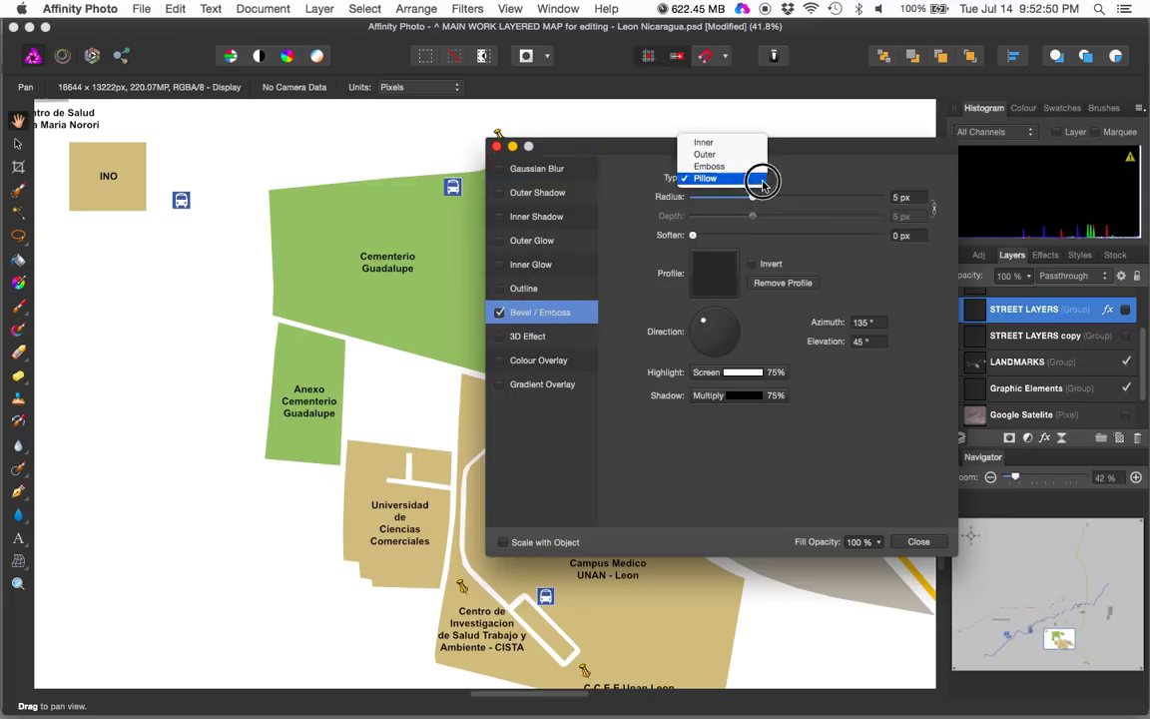
{"action": "left_click", "coordinate": [737, 165]}
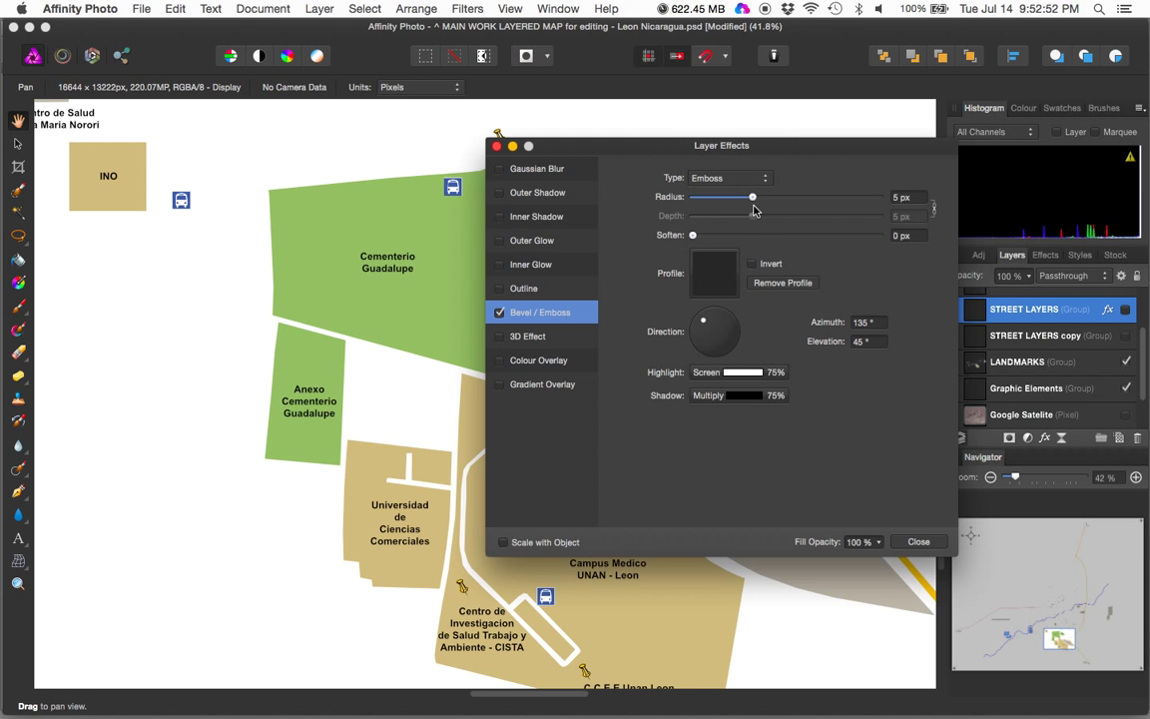
{"action": "left_click_drag", "start_coordinate": [714, 146], "coordinate": [376, 138]}
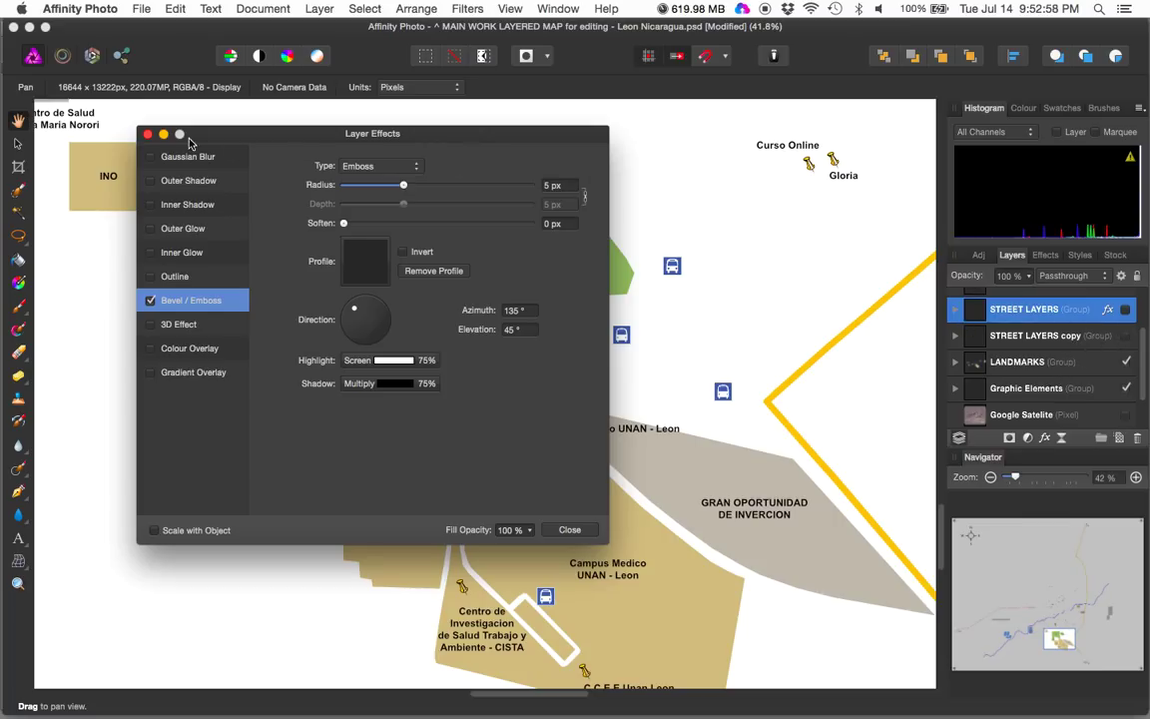
{"action": "left_click", "coordinate": [147, 134]}
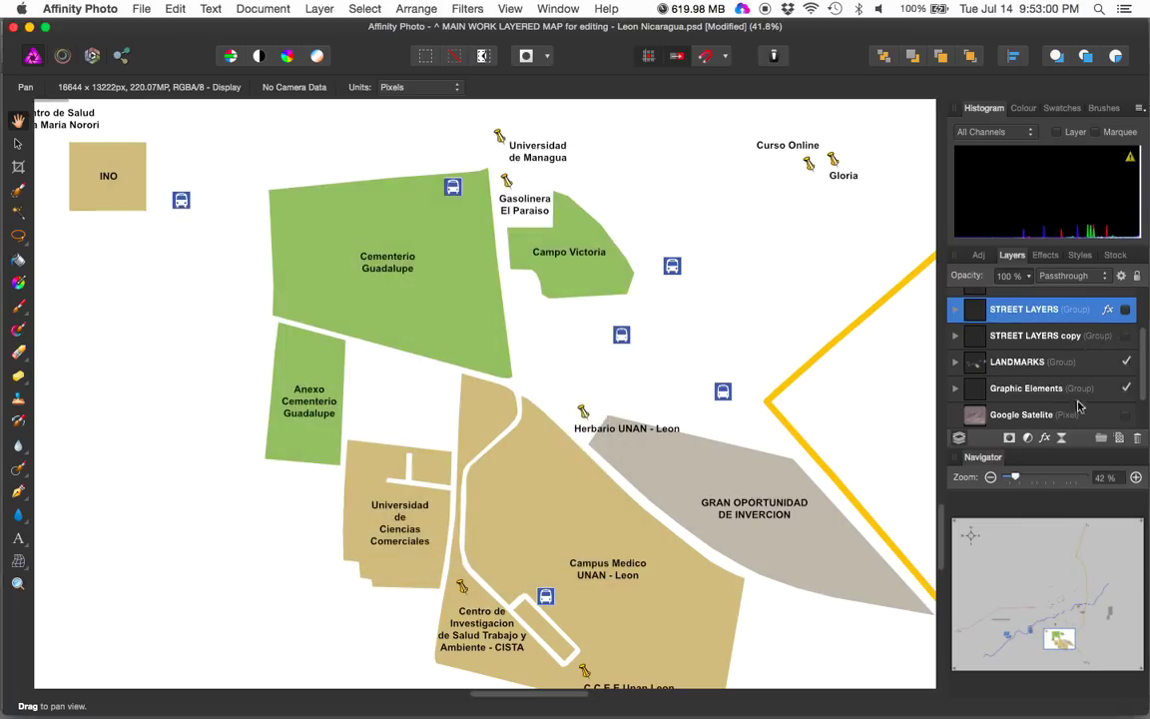
Step: Give the LANDMARKS group a Bevel / Emboss with 24.5 px radius and 0.7 px soften
{"action": "left_click", "coordinate": [1031, 367]}
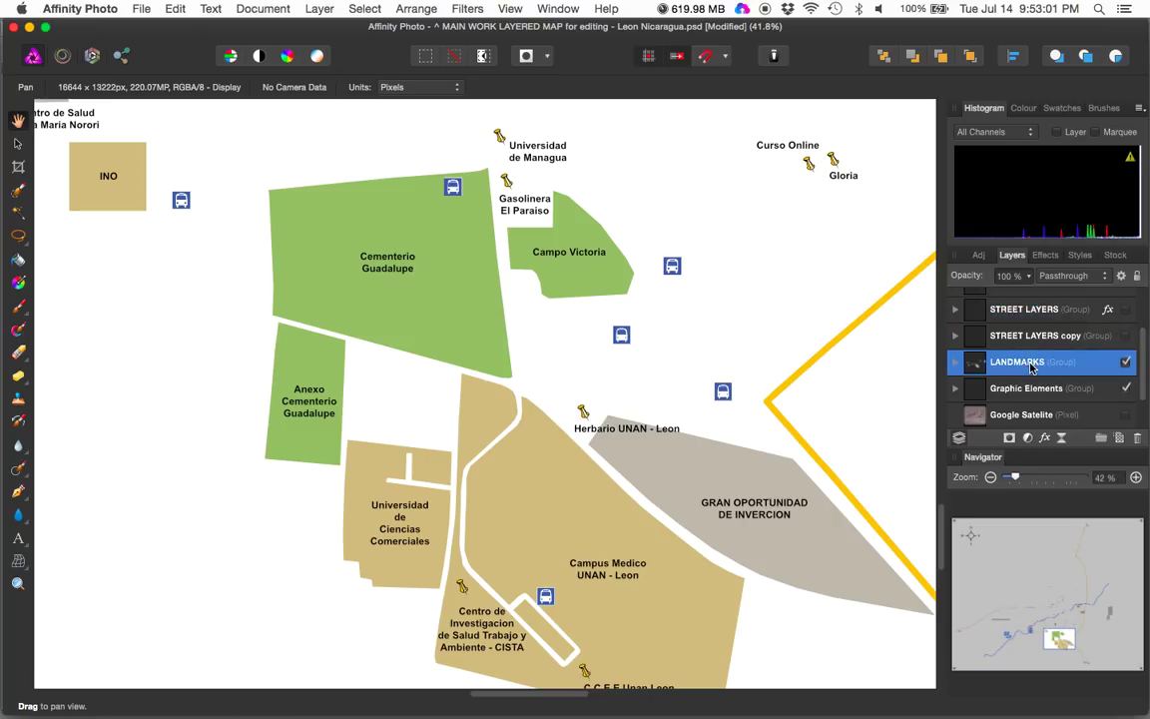
{"action": "left_click", "coordinate": [1045, 437]}
{"action": "left_click_drag", "start_coordinate": [384, 143], "coordinate": [903, 147]}
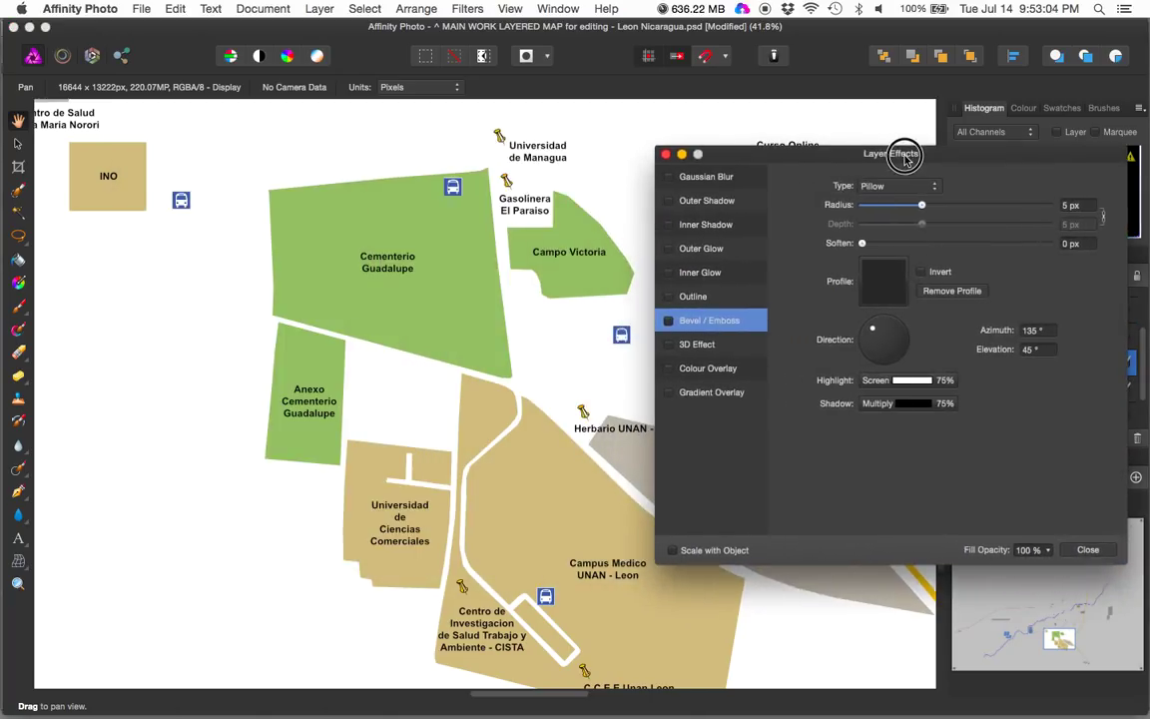
{"action": "left_click", "coordinate": [668, 305]}
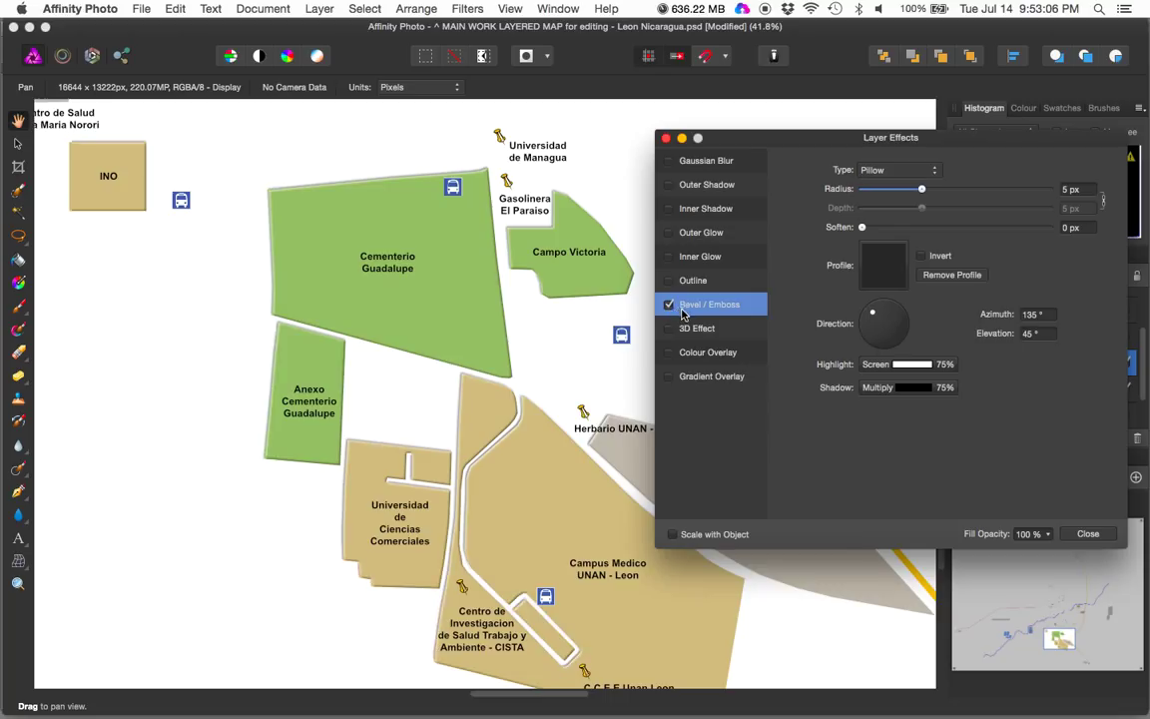
{"action": "left_click_drag", "start_coordinate": [922, 188], "coordinate": [974, 188]}
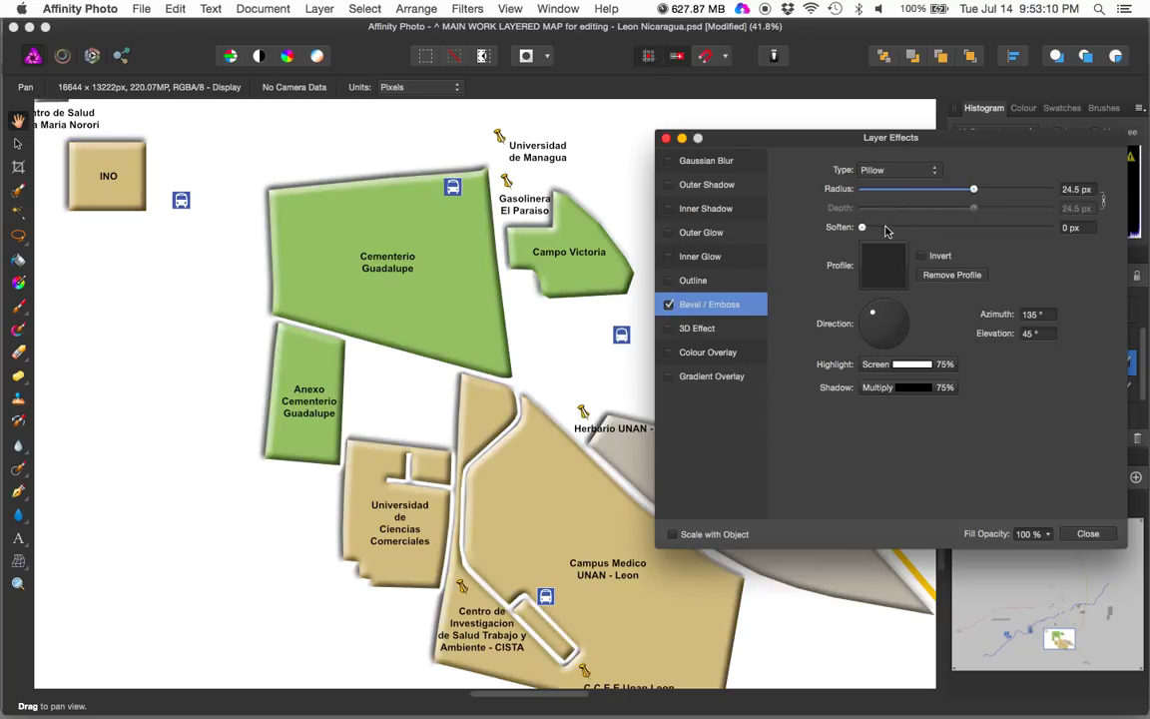
{"action": "left_click_drag", "start_coordinate": [887, 228], "coordinate": [727, 204]}
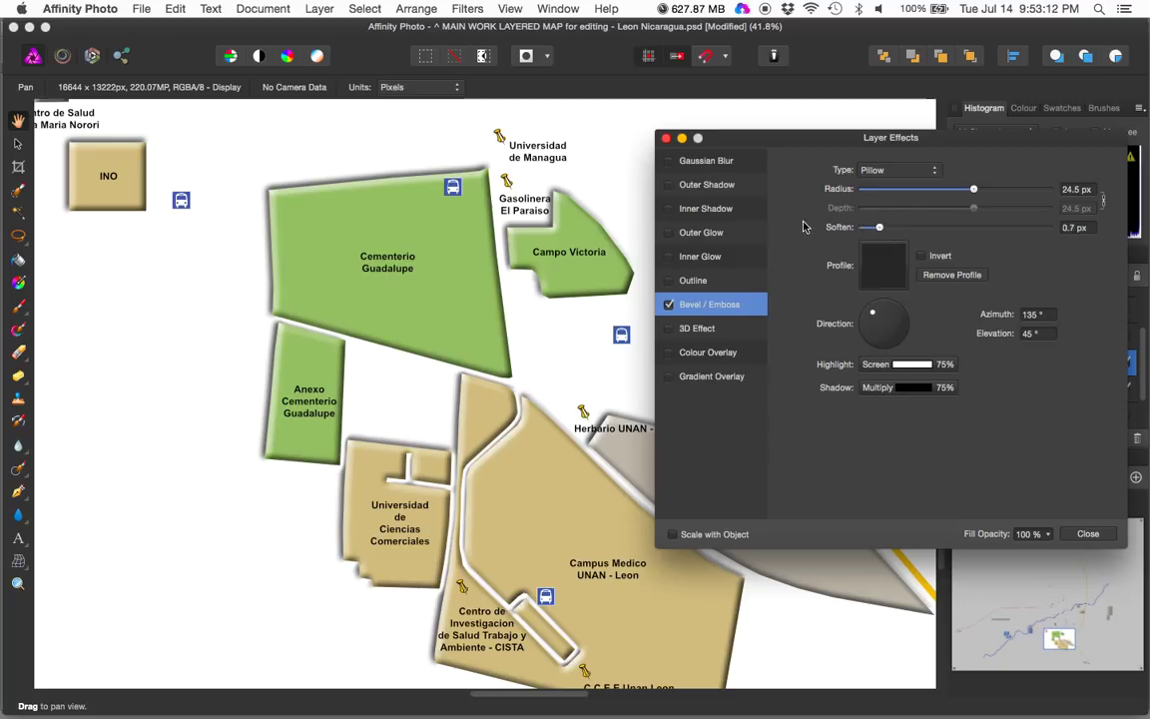
{"action": "left_click", "coordinate": [699, 355]}
{"action": "left_click", "coordinate": [668, 354]}
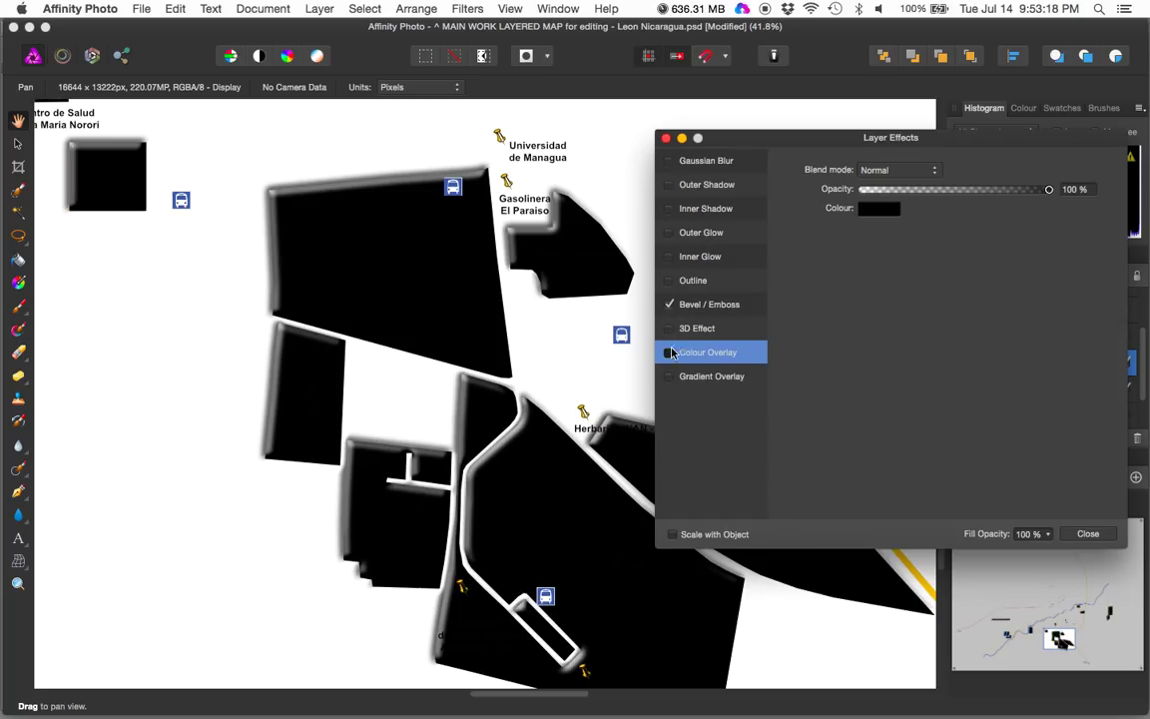
{"action": "left_click", "coordinate": [667, 139]}
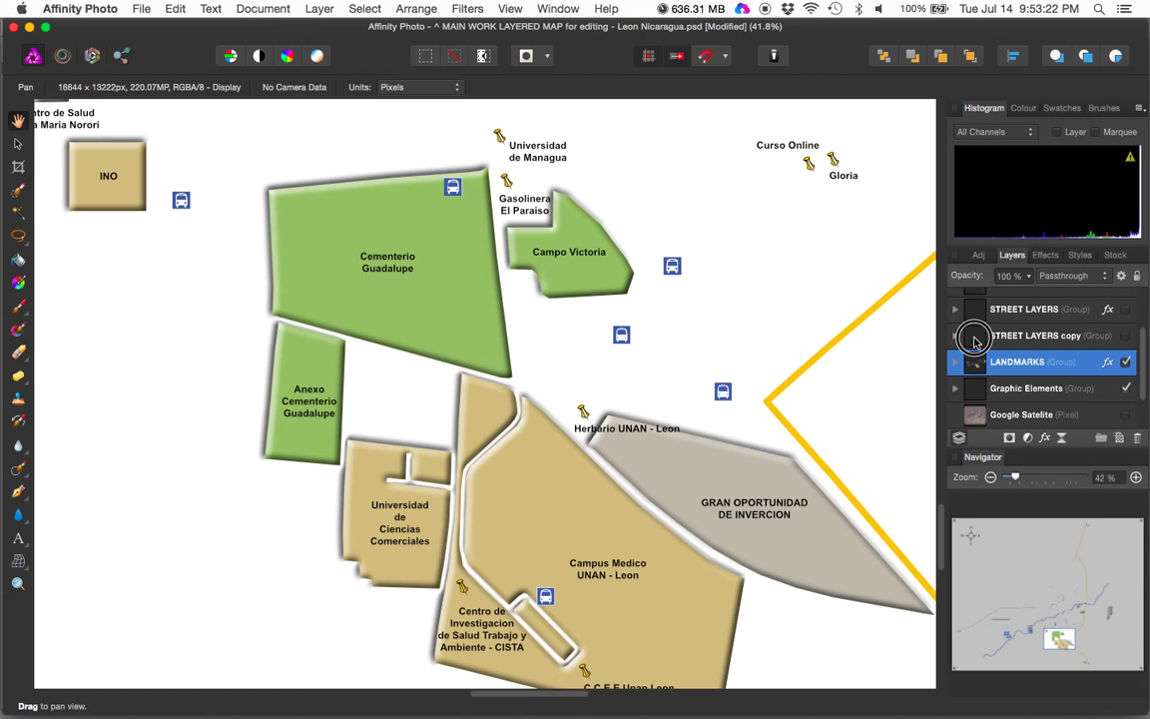
Step: Make the STREET LAYERS group visible again on the map
{"action": "left_click", "coordinate": [974, 338]}
{"action": "left_click", "coordinate": [1068, 312]}
{"action": "left_click", "coordinate": [1125, 313]}
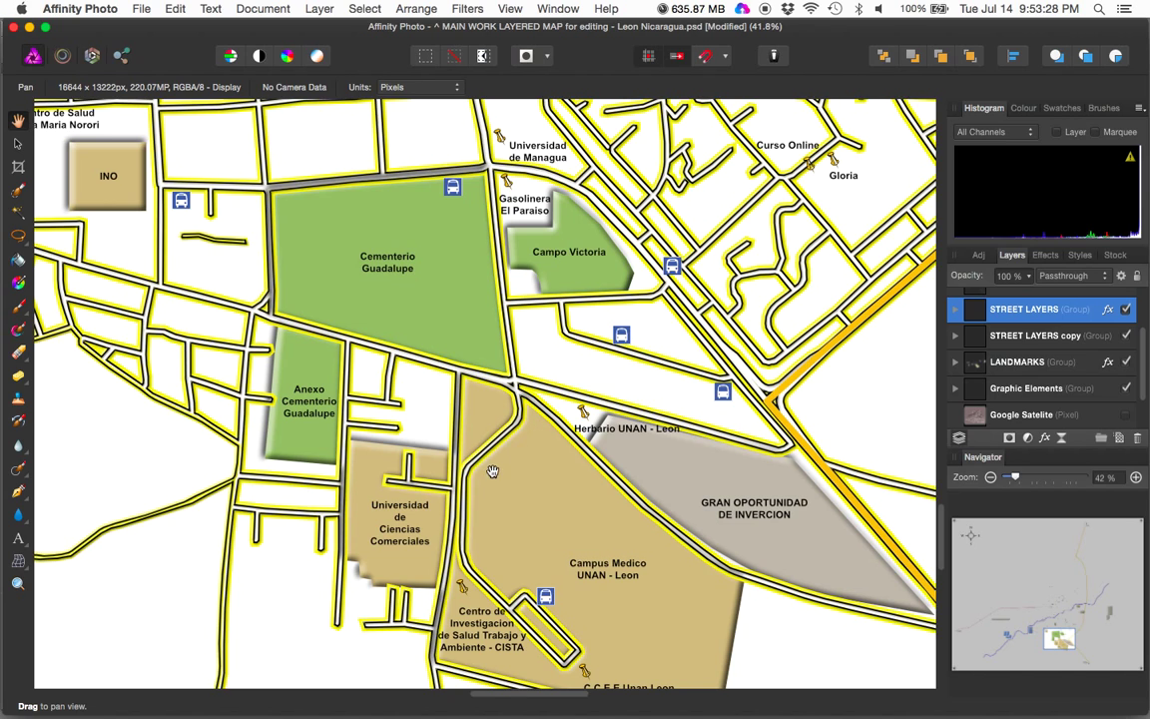
Step: Switch to Photoshop CS6, adjust zoom and scroll on the Leon map, and select LANDMARKS
{"action": "key", "text": "ctrl+Up"}
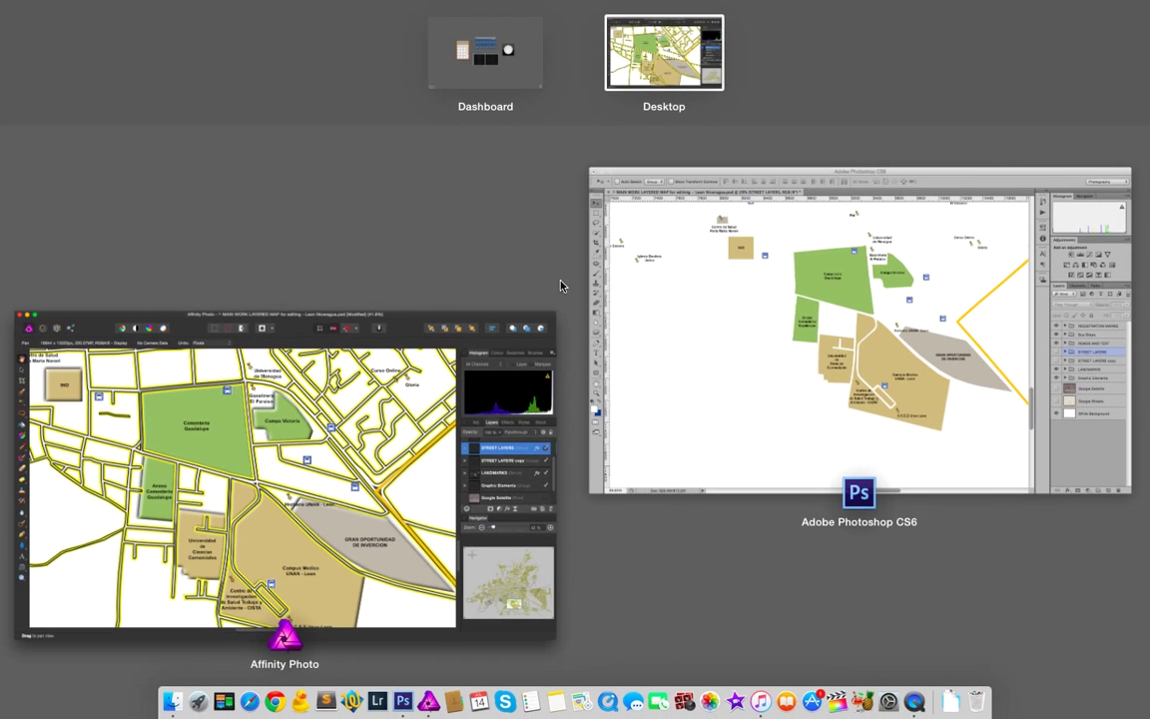
{"action": "left_click", "coordinate": [599, 290]}
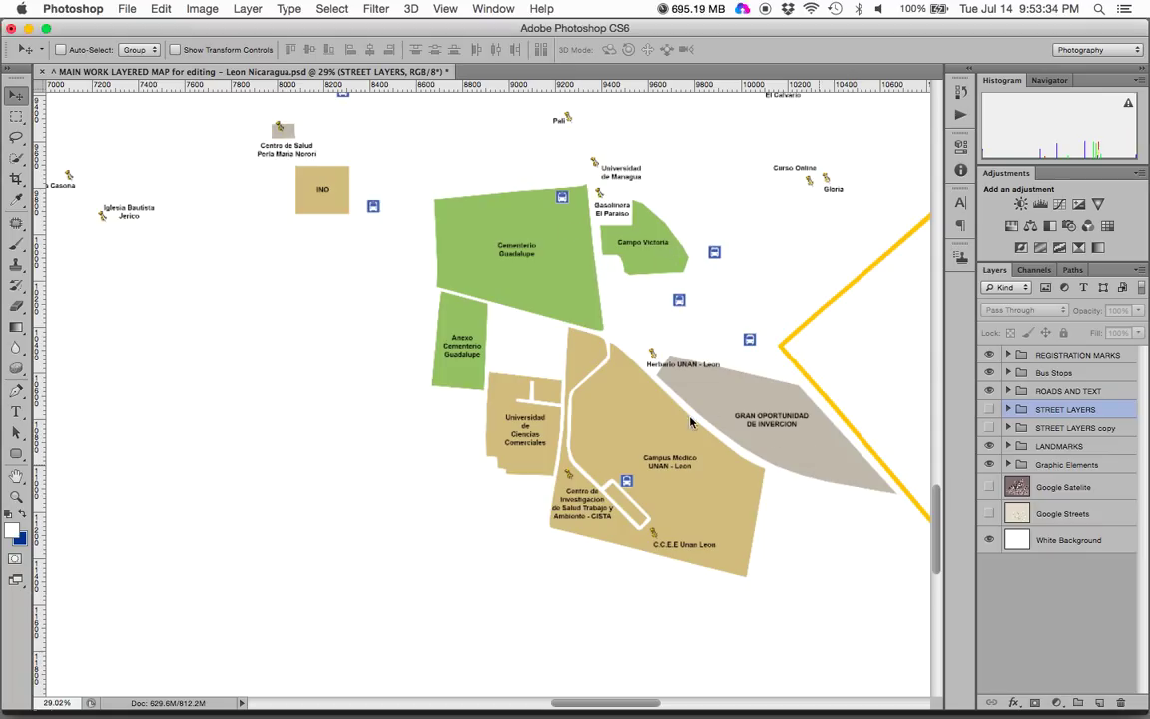
{"action": "scroll", "coordinate": [660, 418], "scroll_direction": "up", "scroll_amount": 1}
{"action": "scroll", "coordinate": [660, 418], "scroll_direction": "up", "scroll_amount": 4}
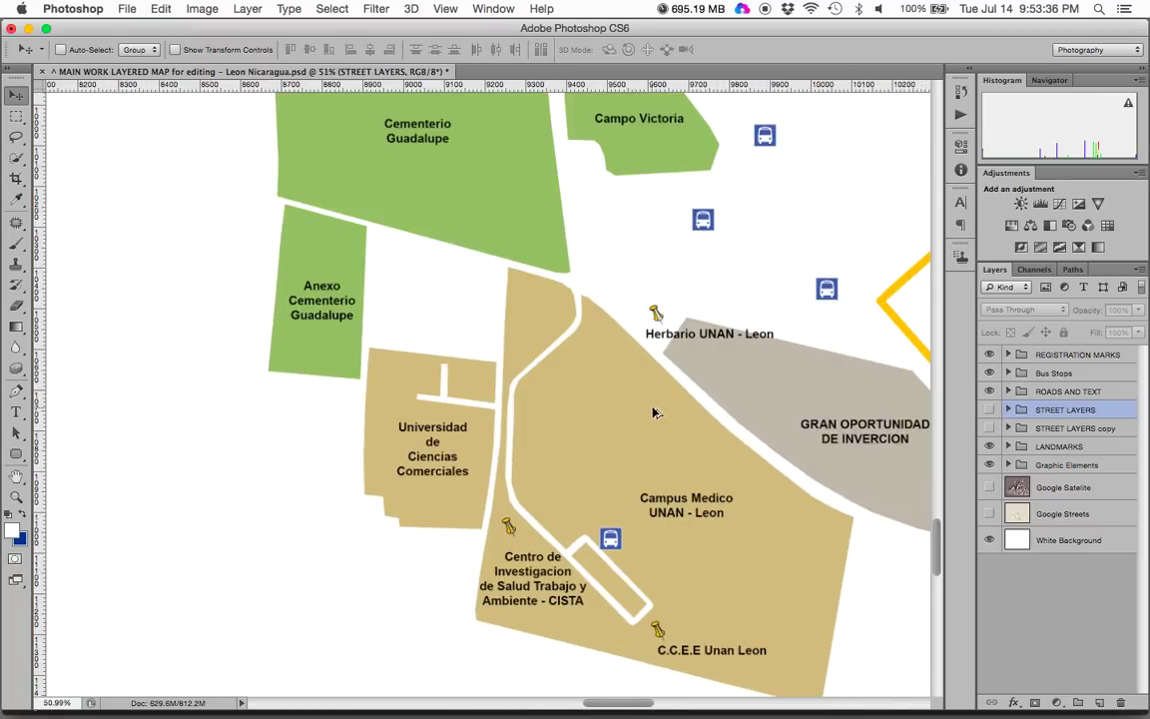
{"action": "scroll", "coordinate": [654, 412], "scroll_direction": "down", "scroll_amount": 3}
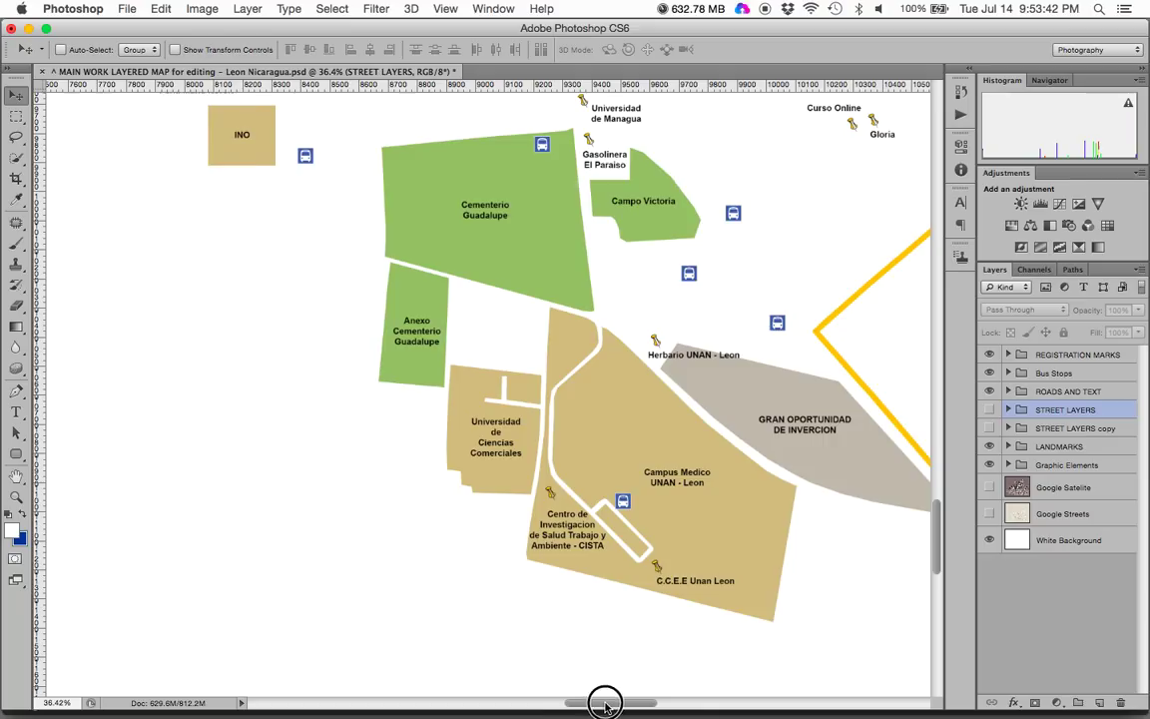
{"action": "left_click_drag", "start_coordinate": [606, 703], "coordinate": [616, 705]}
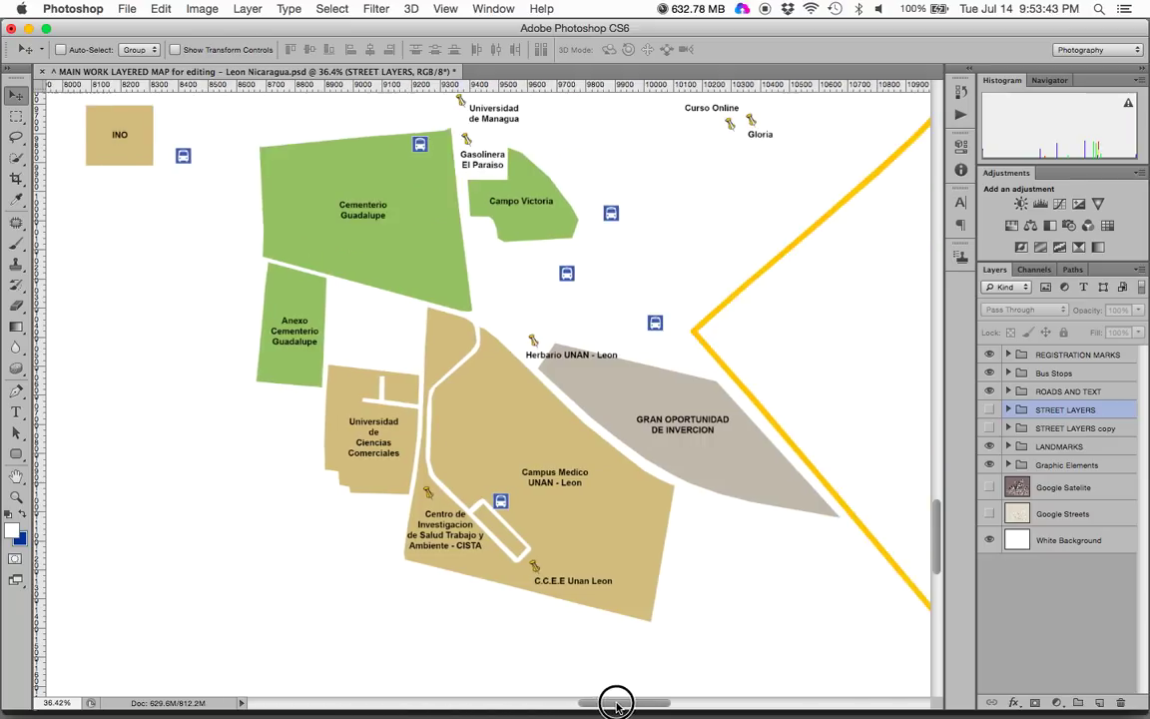
{"action": "left_click", "coordinate": [1051, 448]}
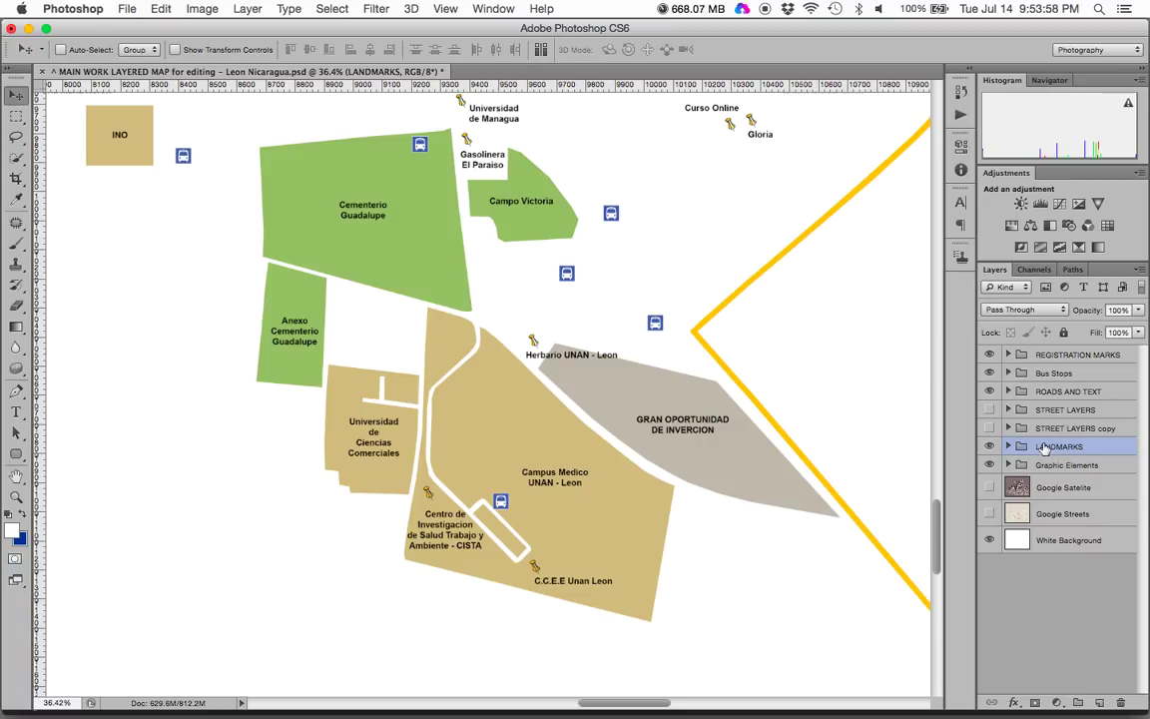
Step: Apply a 26 px Inner Bevel & Emboss layer style to the LANDMARKS group
{"action": "left_click", "coordinate": [1015, 705]}
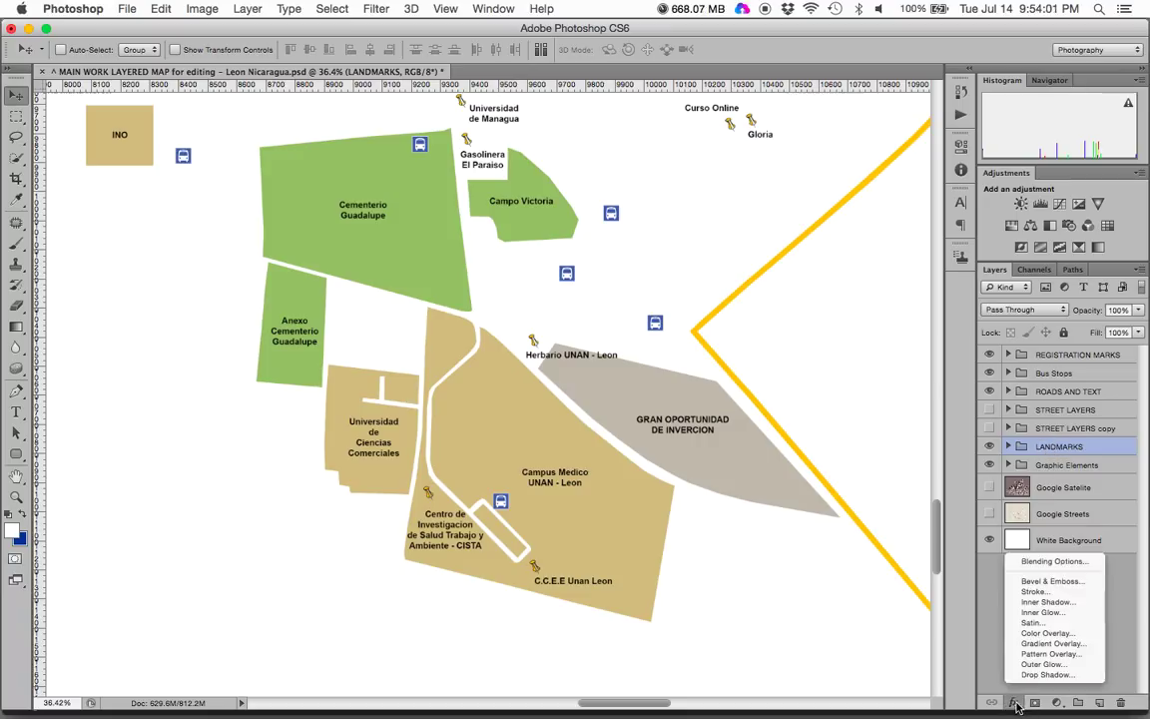
{"action": "left_click", "coordinate": [1051, 579]}
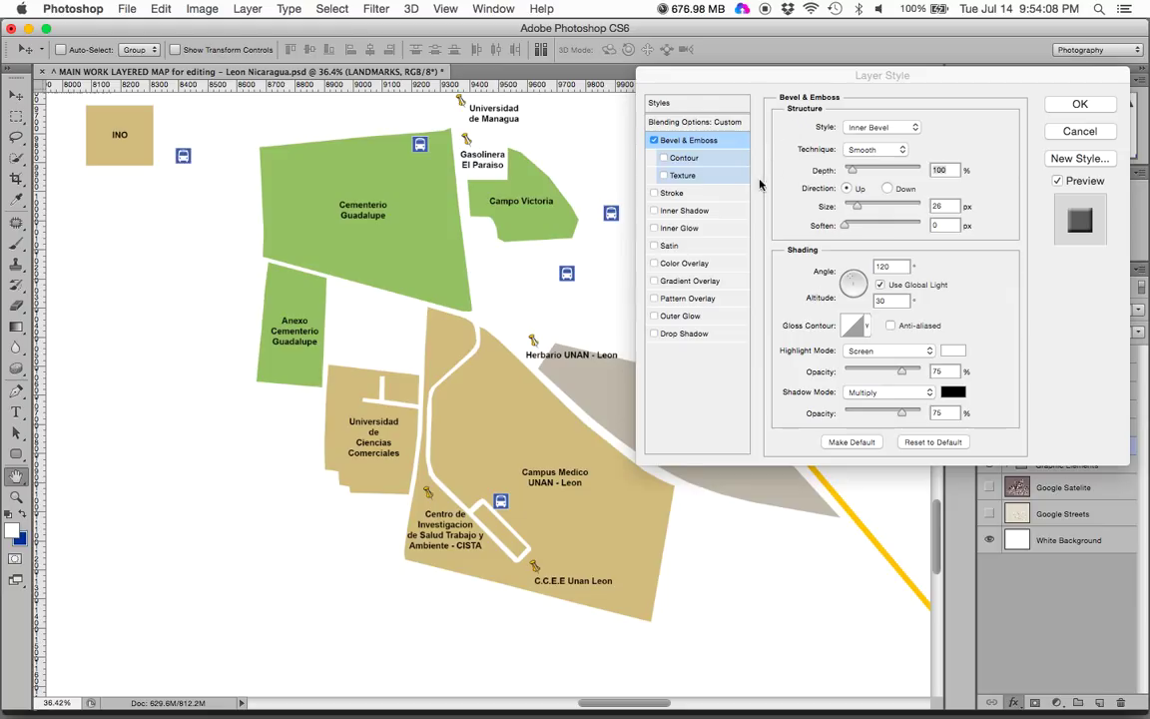
{"action": "left_click", "coordinate": [1081, 106]}
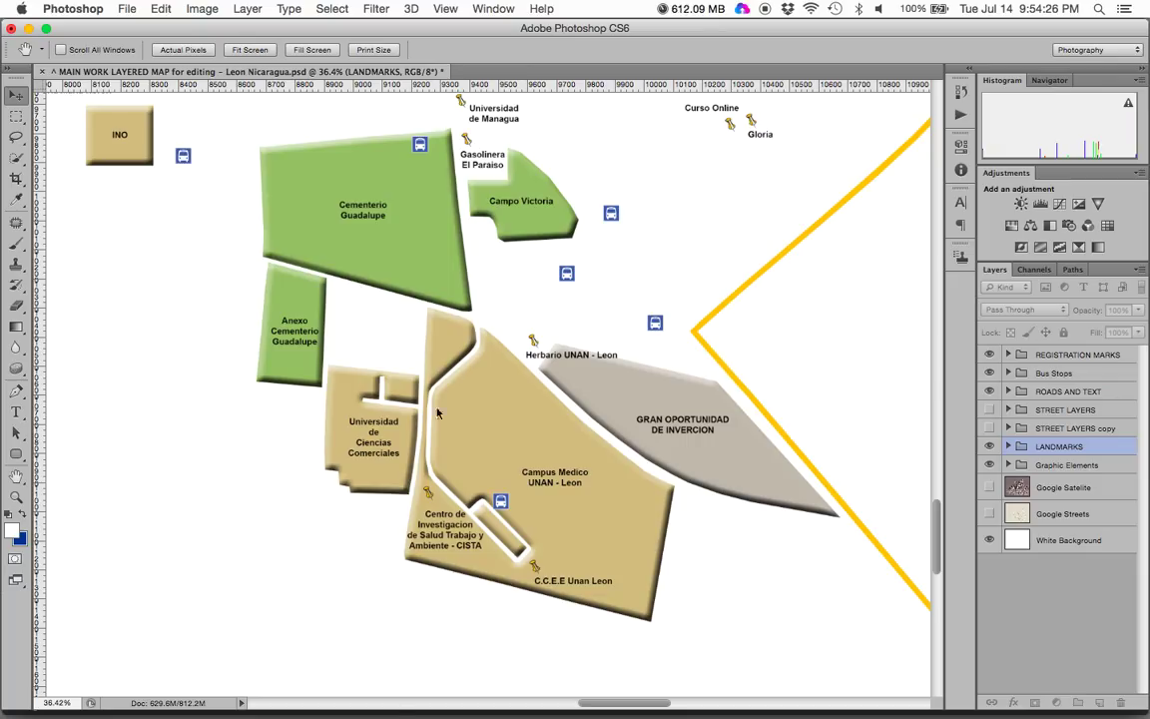
Step: Switch from Photoshop CS6 to Affinity Photo's copy of the map
{"action": "mouse_move", "coordinate": [420, 700]}
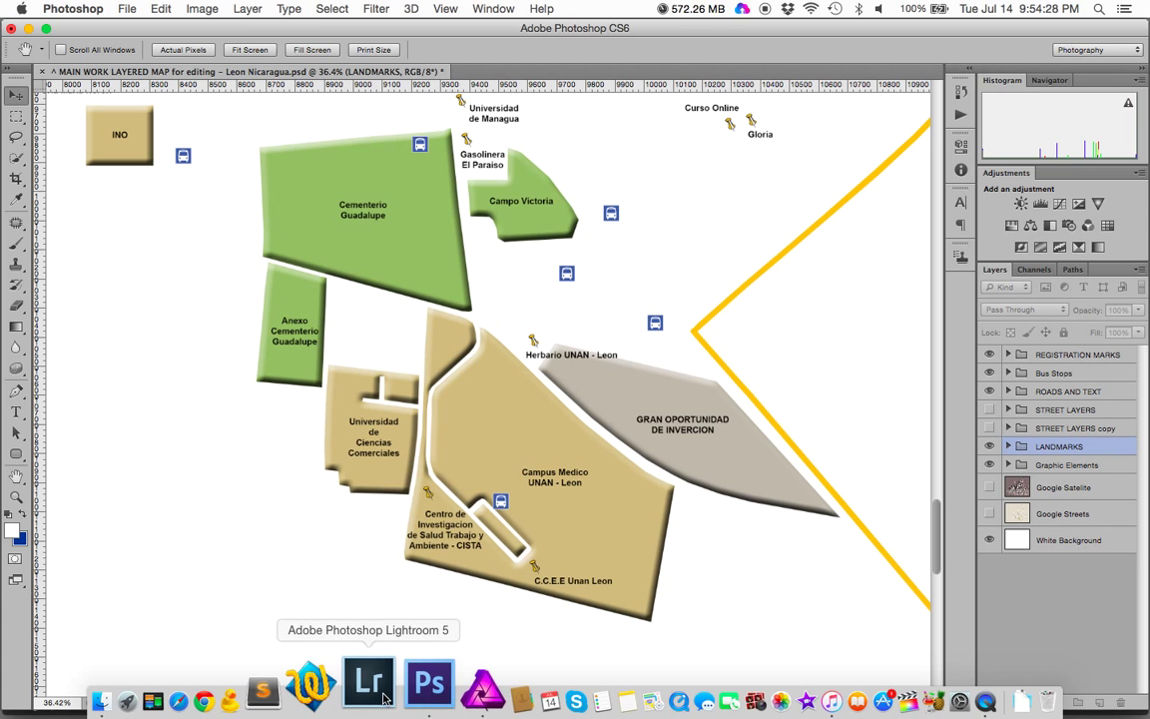
{"action": "left_click", "coordinate": [405, 697]}
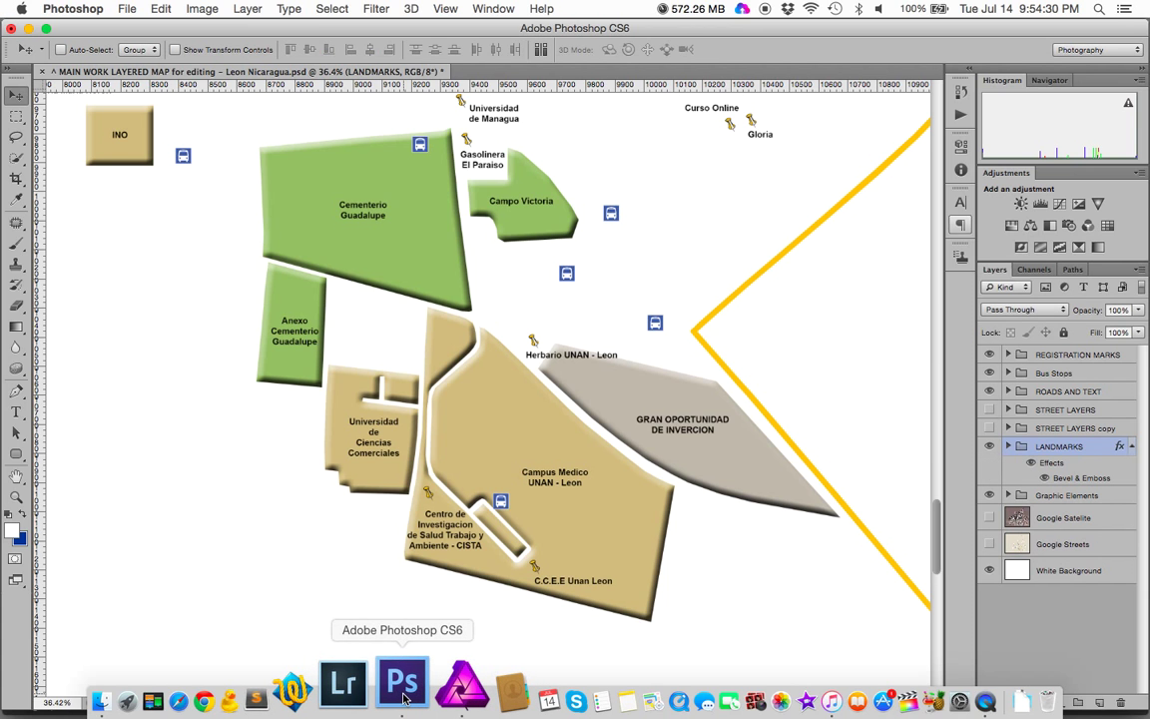
{"action": "left_click", "coordinate": [433, 699]}
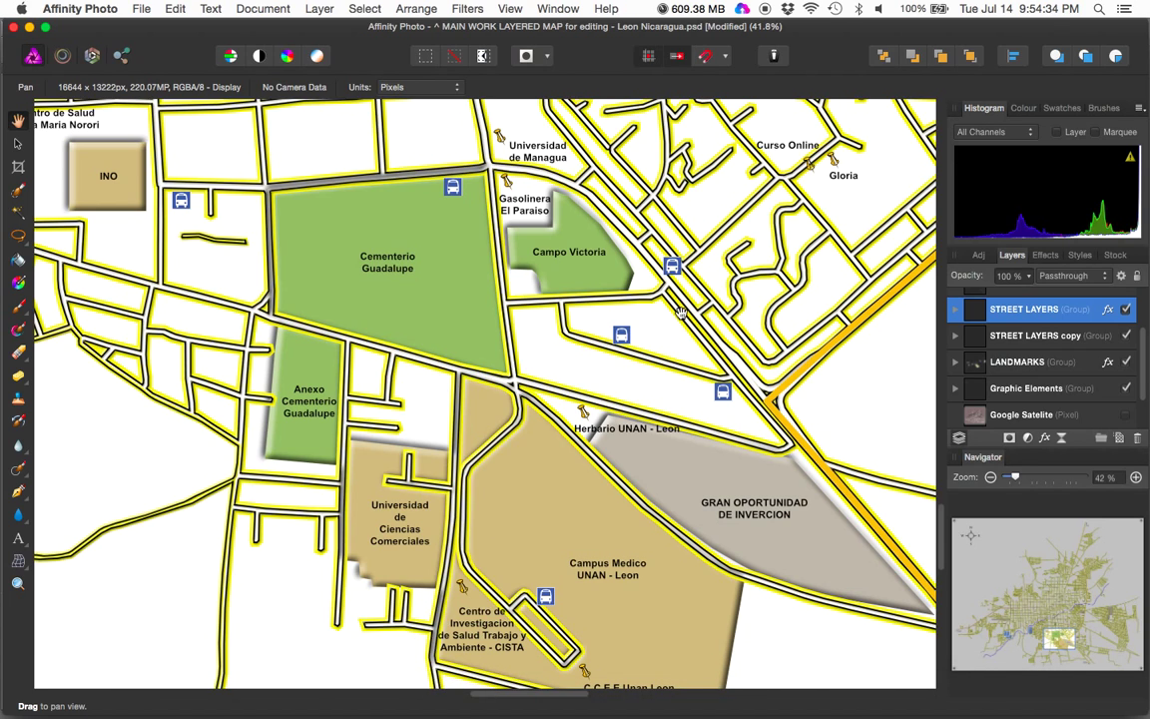
Step: Zoom out to about 8% and pan to frame the whole León street network and river
{"action": "scroll", "coordinate": [680, 314], "scroll_direction": "down", "scroll_amount": 5}
{"action": "scroll", "coordinate": [680, 314], "scroll_direction": "up", "scroll_amount": 8}
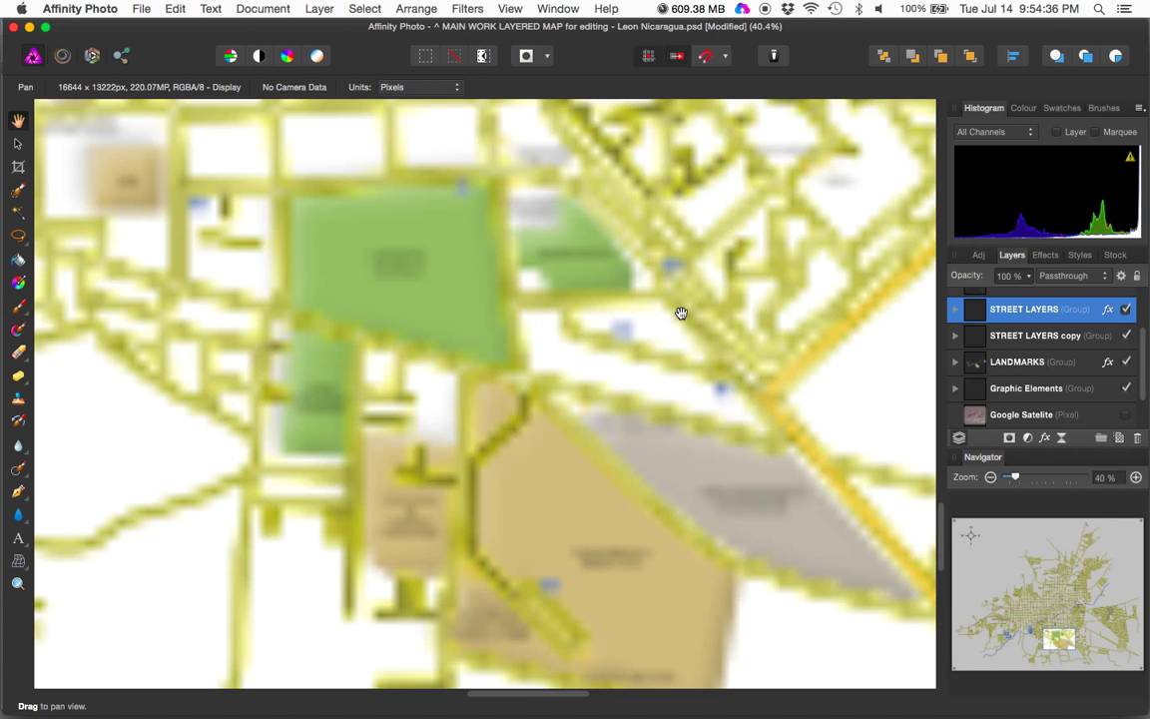
{"action": "scroll", "coordinate": [680, 314], "scroll_direction": "down", "scroll_amount": 4}
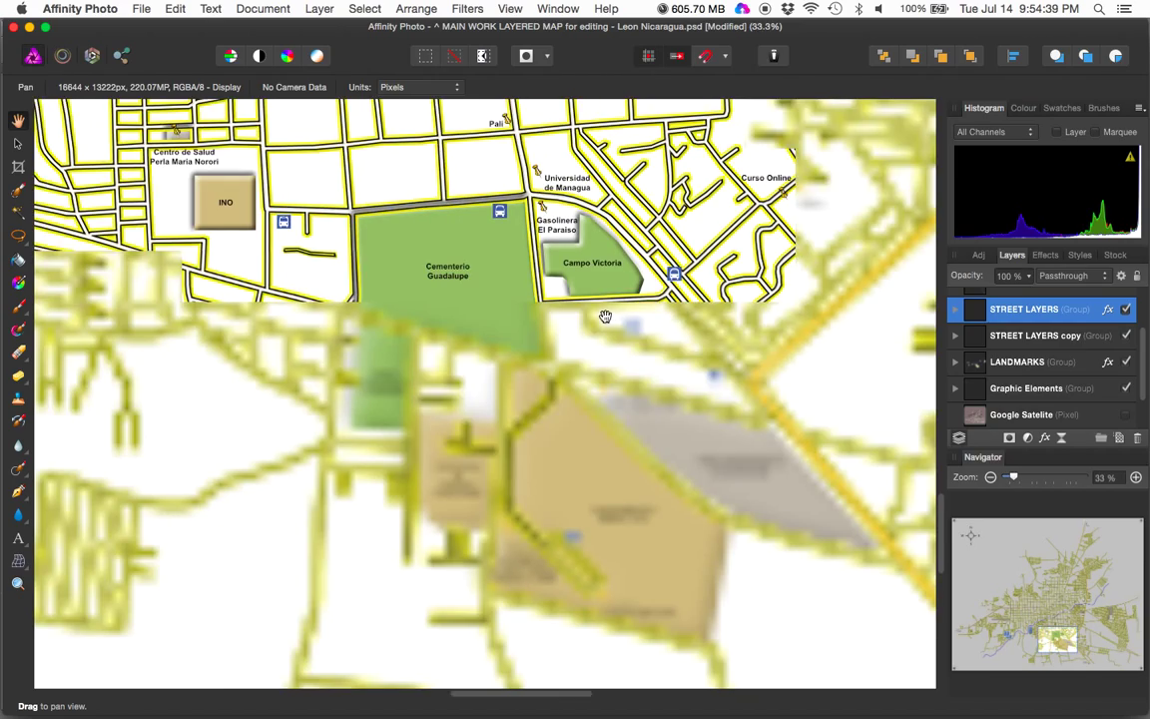
{"action": "left_click_drag", "start_coordinate": [493, 219], "coordinate": [737, 413]}
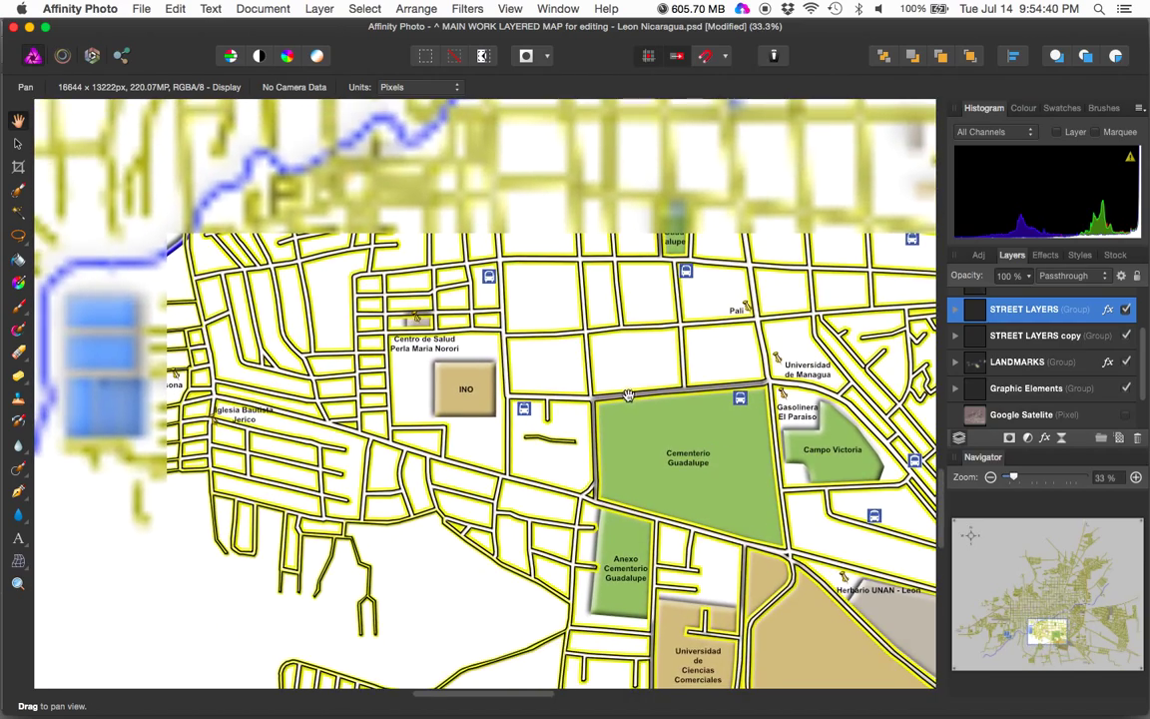
{"action": "left_click_drag", "start_coordinate": [660, 266], "coordinate": [438, 423]}
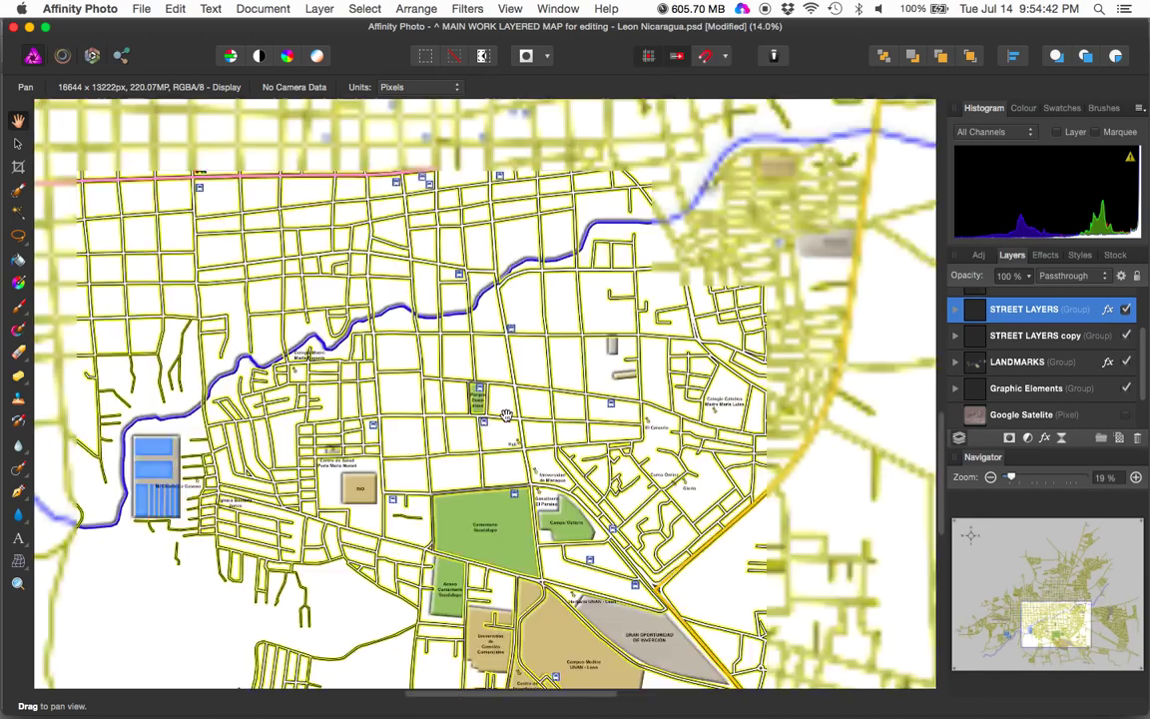
{"action": "scroll", "coordinate": [438, 423], "scroll_direction": "down", "scroll_amount": 6}
{"action": "left_click_drag", "start_coordinate": [1069, 644], "coordinate": [1065, 595]}
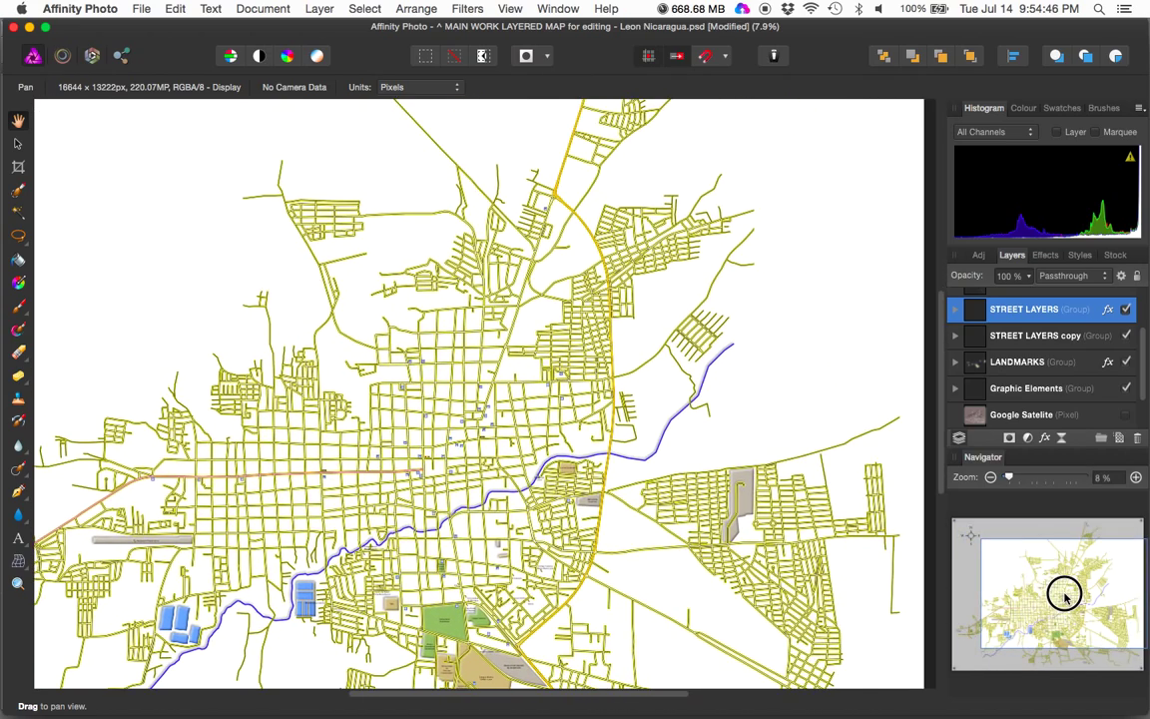
{"action": "left_click_drag", "start_coordinate": [1065, 595], "coordinate": [1057, 616]}
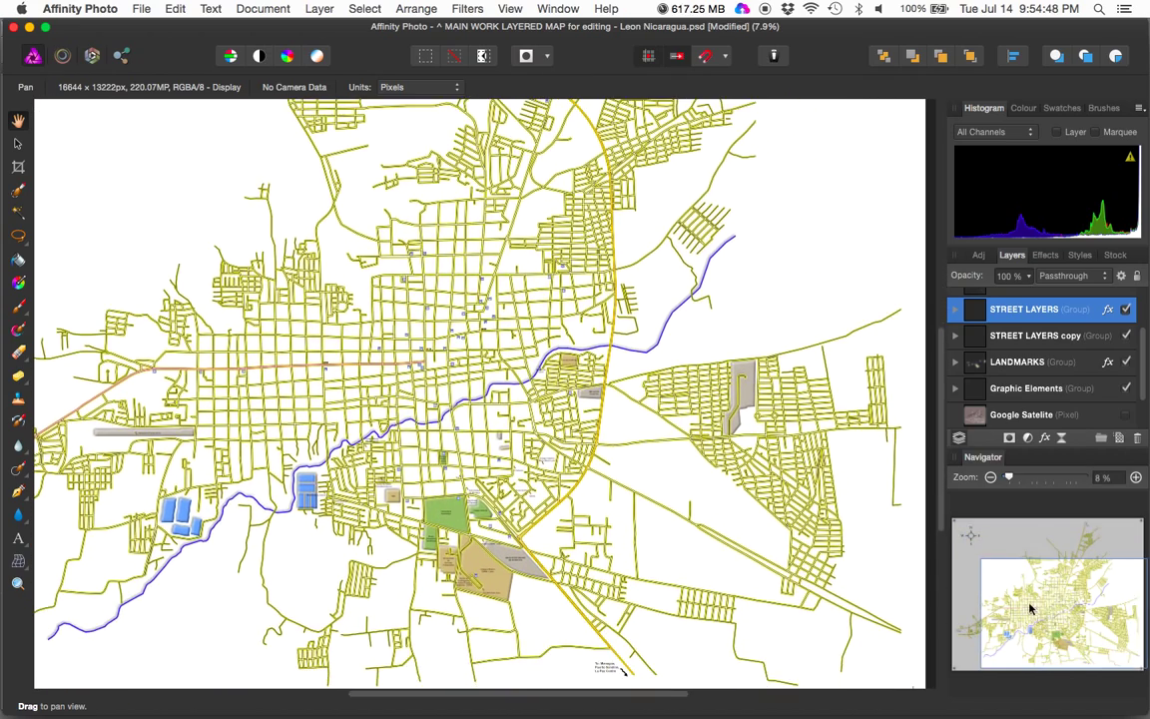